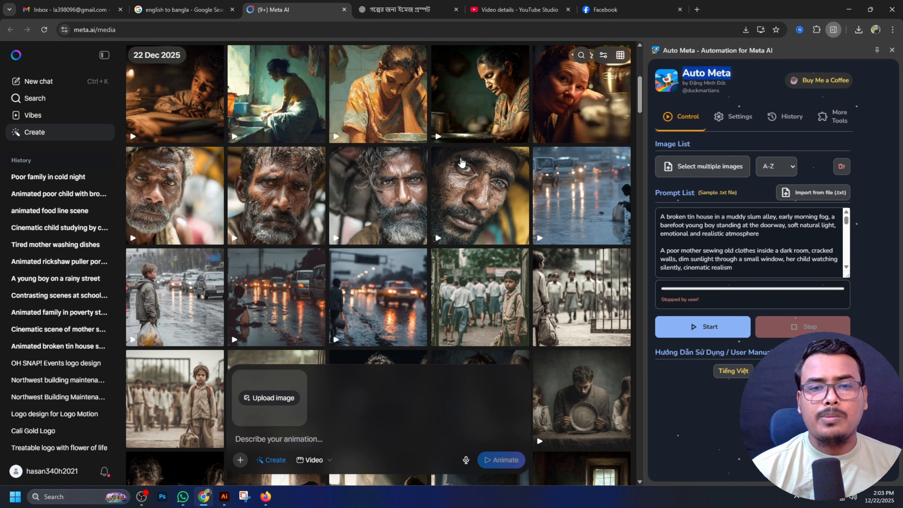
# Look through the gallery of generated animations on the Meta AI media page, covering poverty scenes down to the older creations.
pyautogui.scroll(-4, 500, 279)
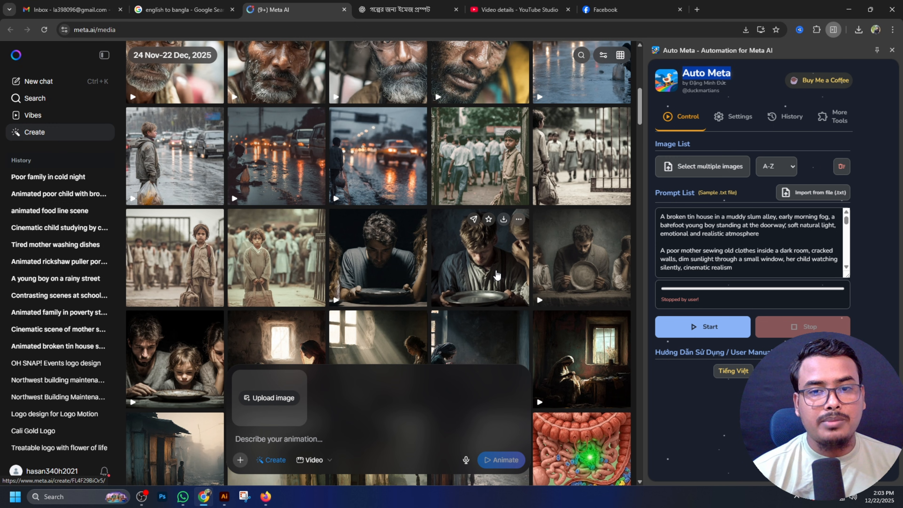
pyautogui.scroll(-5, 498, 275)
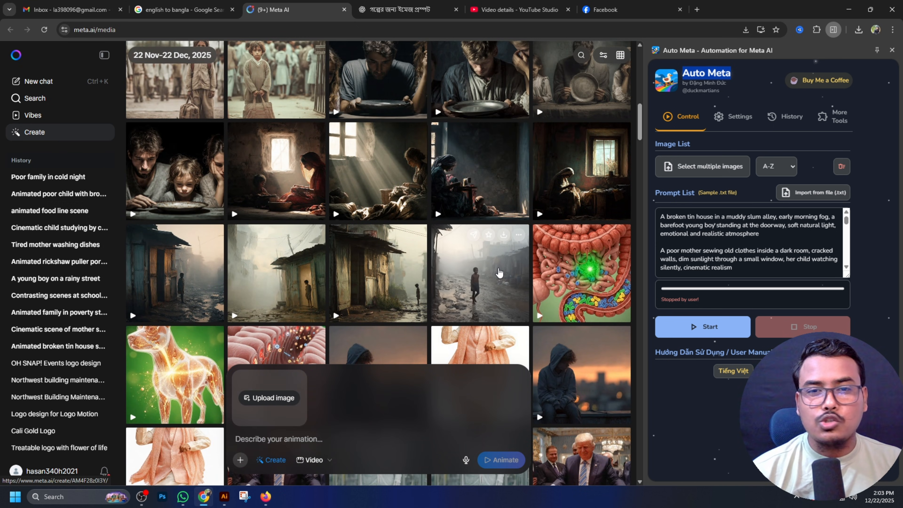
pyautogui.scroll(6, 499, 273)
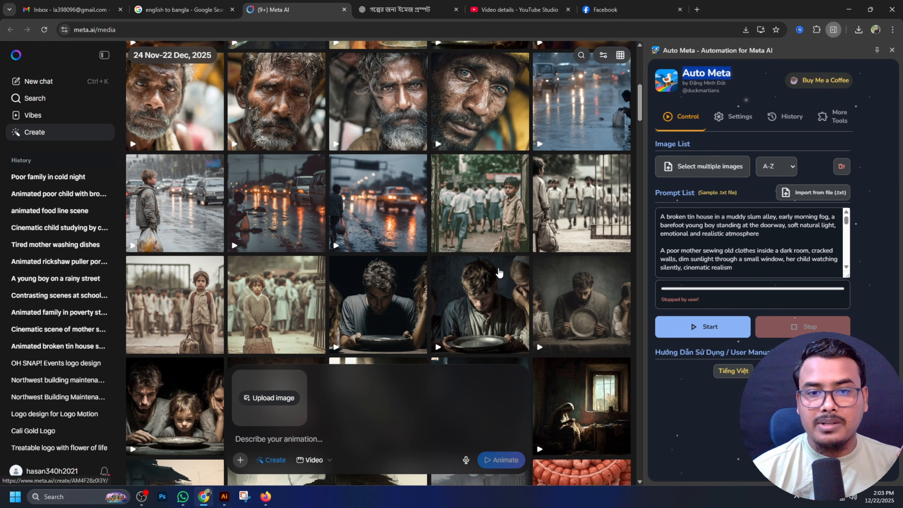
pyautogui.scroll(5, 499, 274)
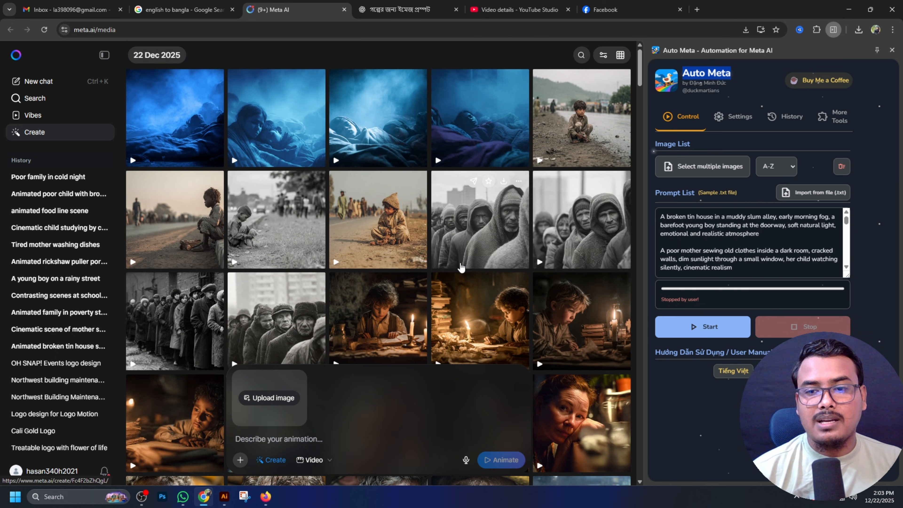
pyautogui.scroll(-10, 403, 162)
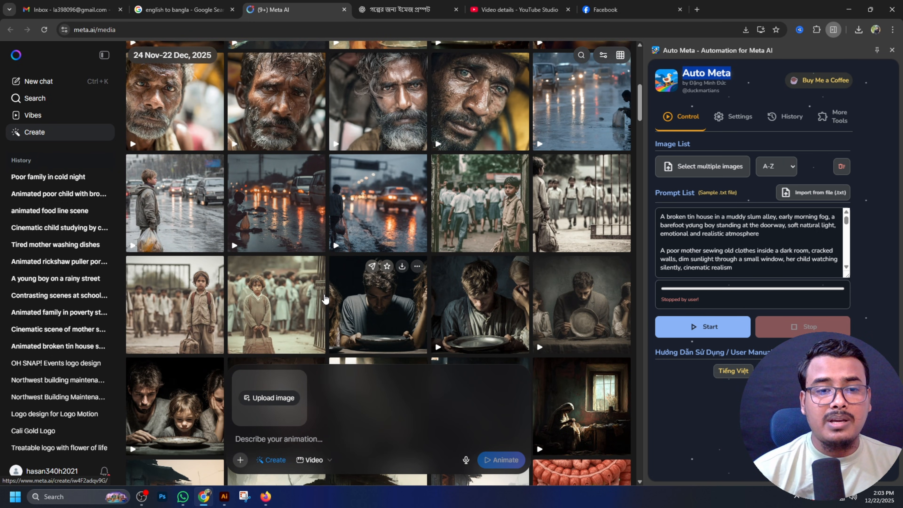
pyautogui.scroll(-3, 409, 285)
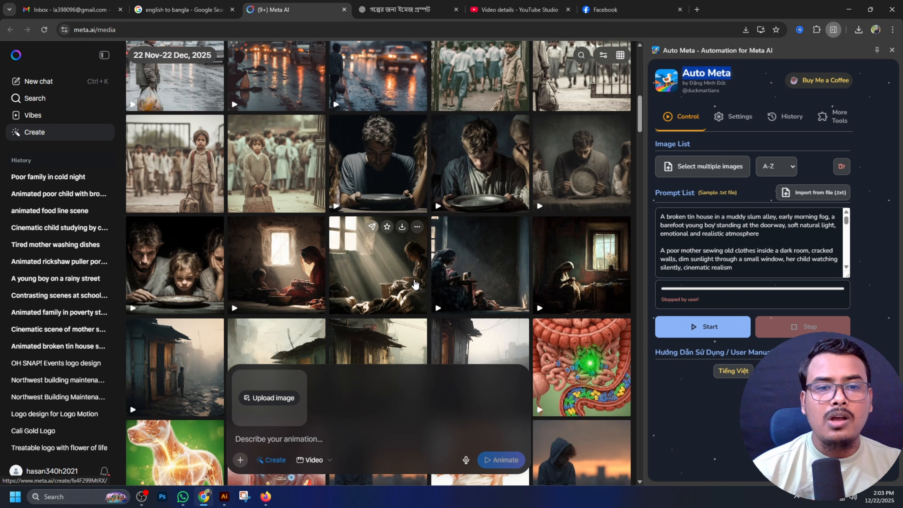
pyautogui.scroll(15, 415, 284)
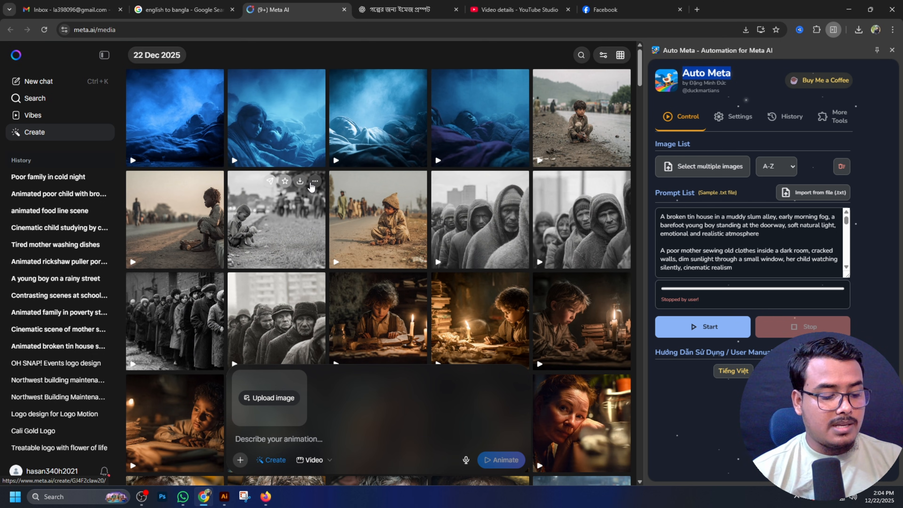
# Search Google for "Auto Meta" in a new browser tab.
pyautogui.hotkey('ctrl', 't')
pyautogui.click(333, 193)
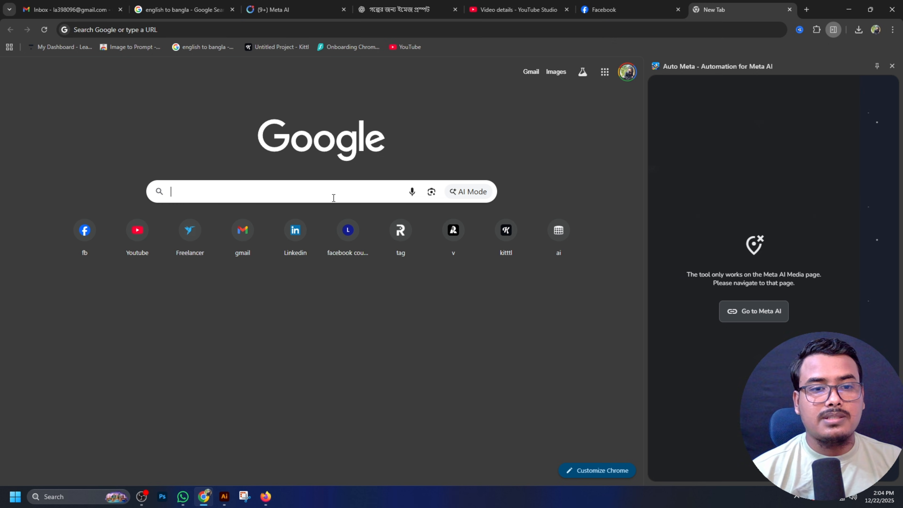
pyautogui.write('Auto Meta')
pyautogui.click(267, 211)
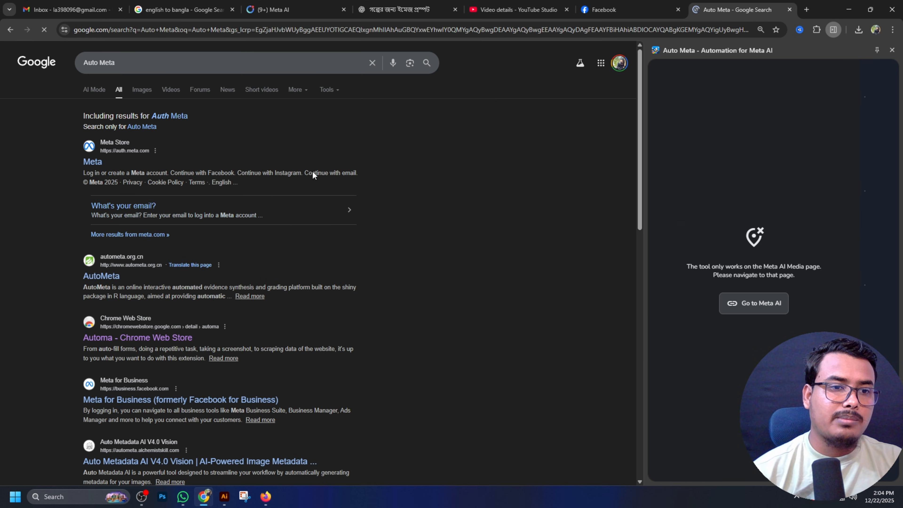
# Close the Auto Meta side panel and remove the "Auto Meta - Automation for Meta AI" extension from Chrome.
pyautogui.click(892, 52)
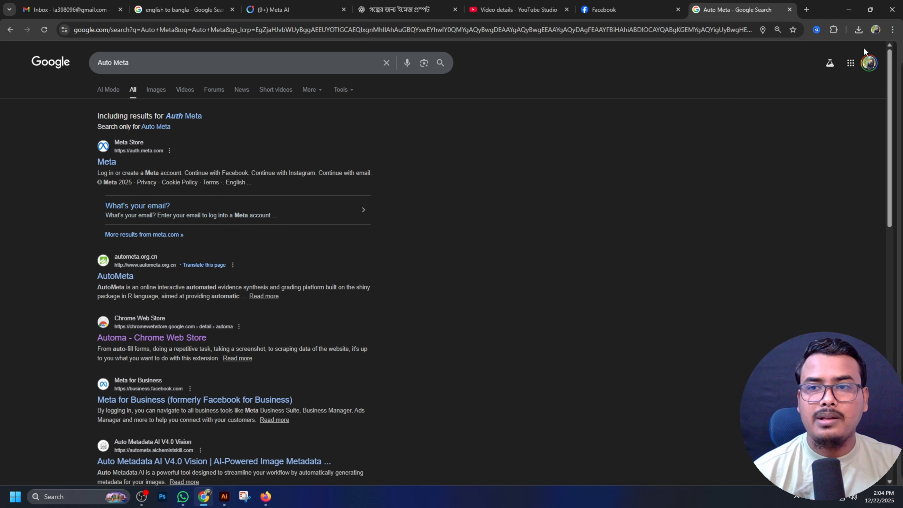
pyautogui.click(834, 29)
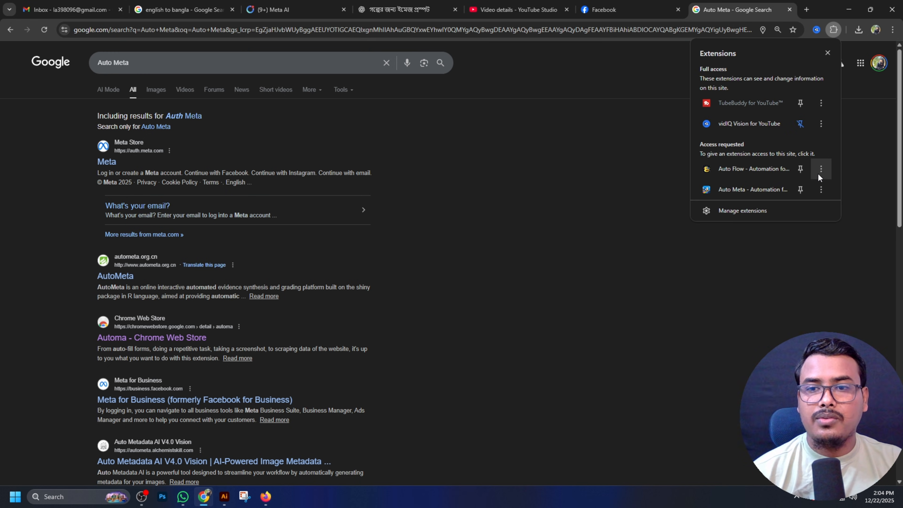
pyautogui.click(819, 192)
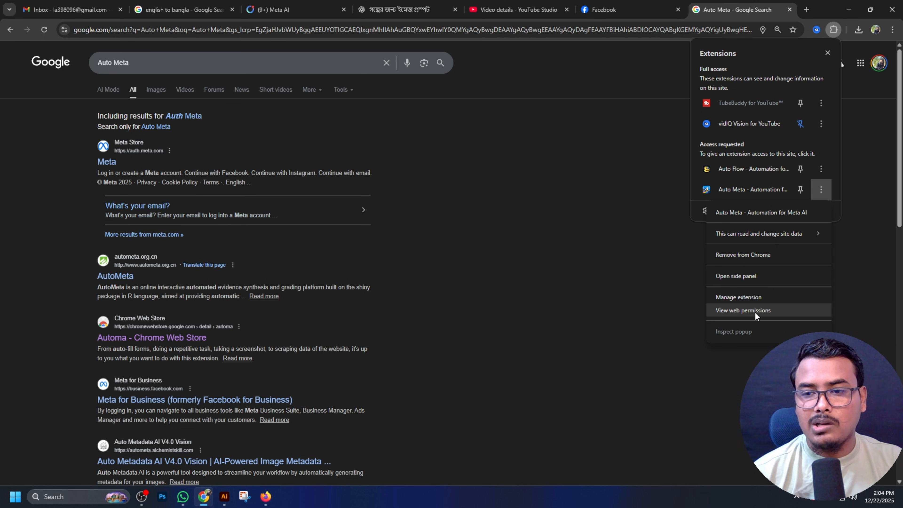
pyautogui.click(756, 254)
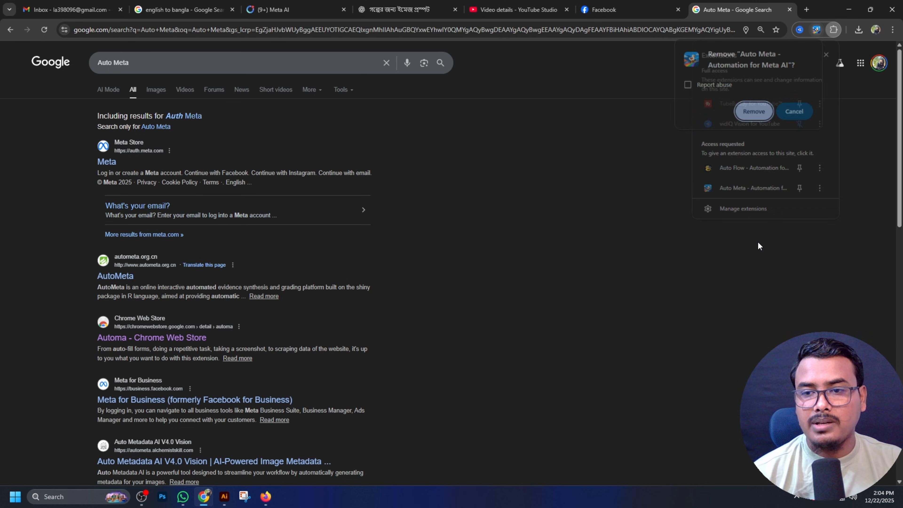
pyautogui.click(755, 112)
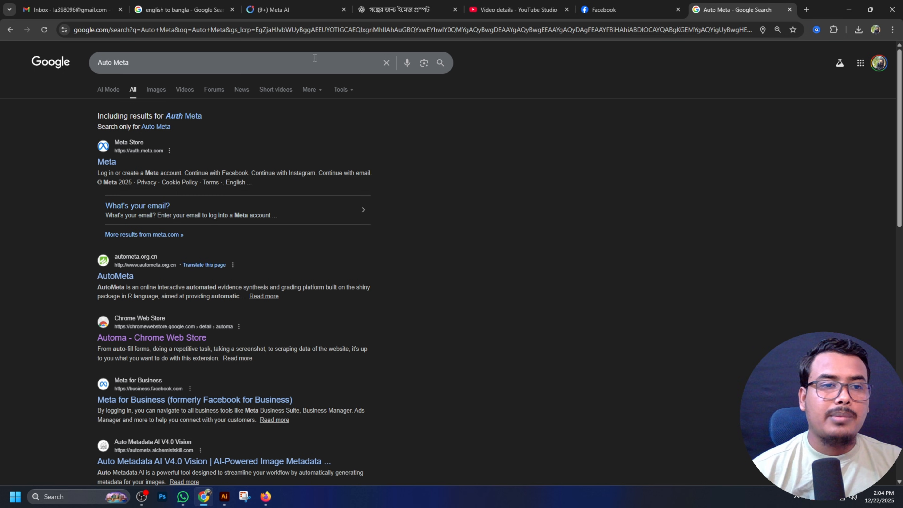
# Search Google for "automata ai extension" and check the Automa website and the Automatio listing in the Chrome Web Store.
pyautogui.click(237, 66)
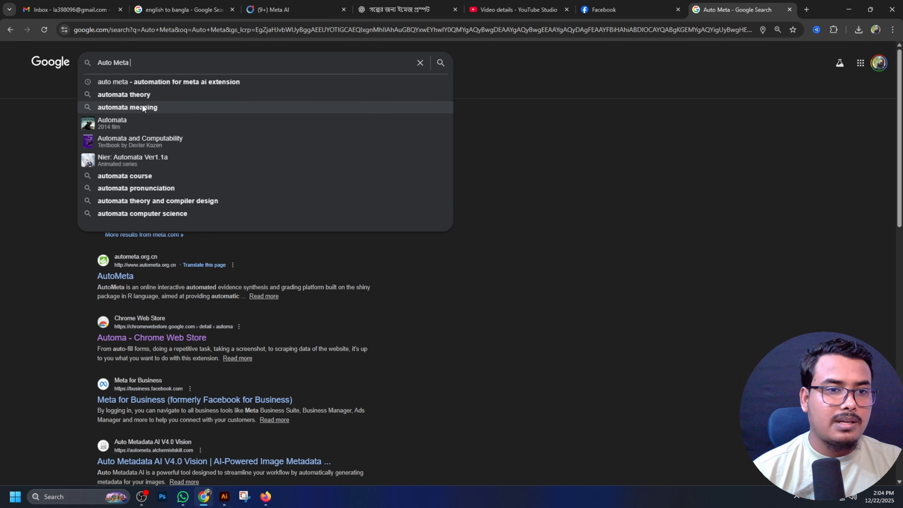
pyautogui.write('a')
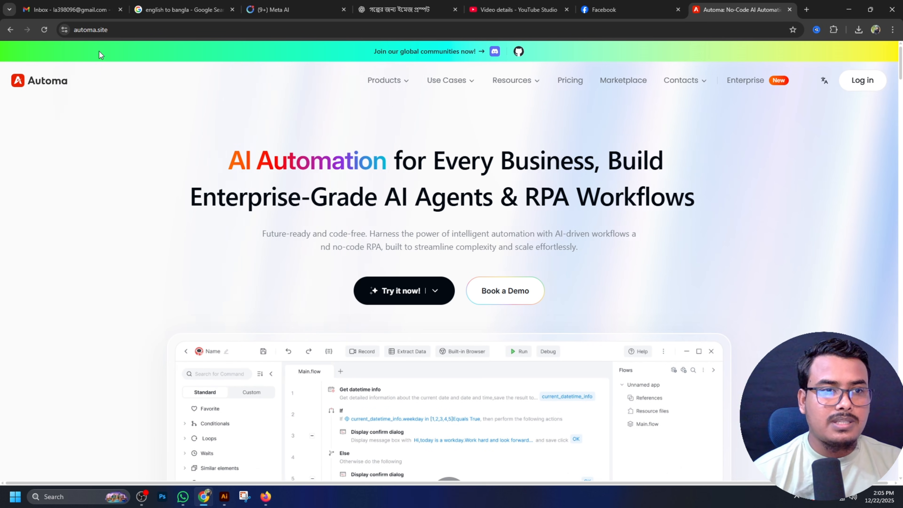
pyautogui.click(9, 29)
pyautogui.scroll(-3, 309, 228)
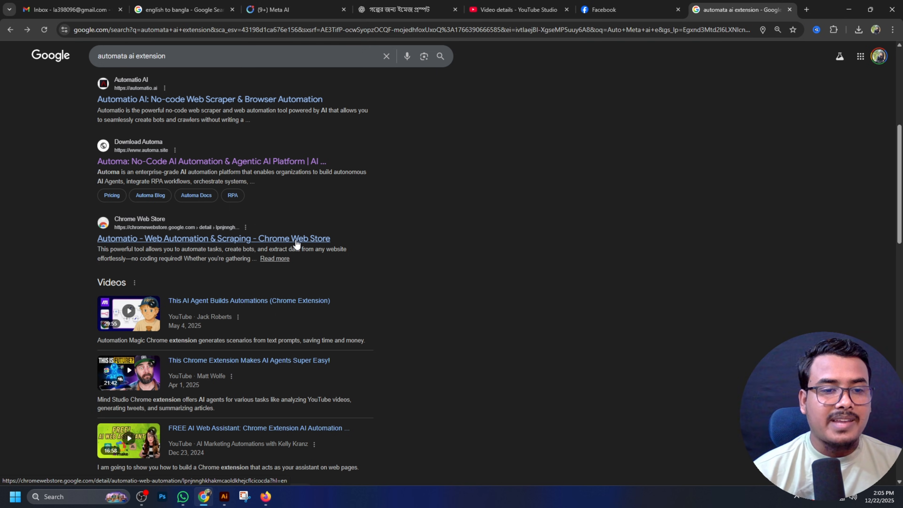
pyautogui.click(296, 242)
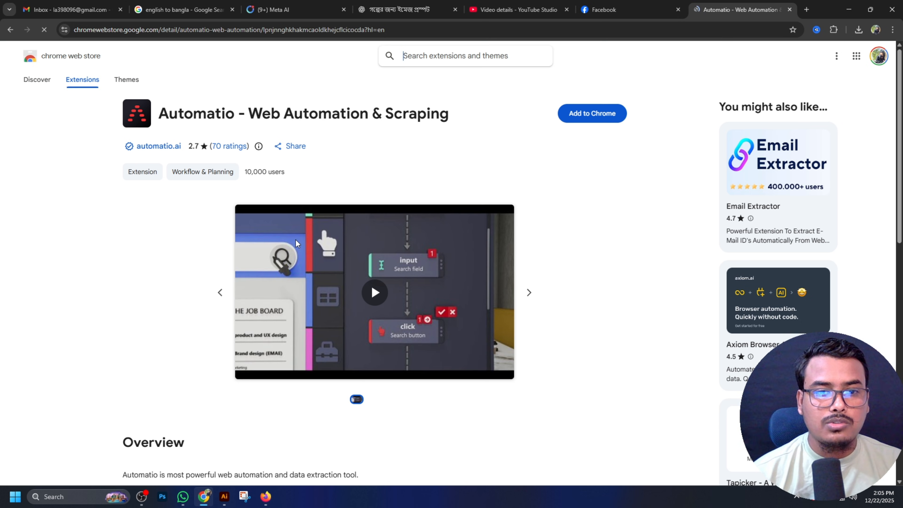
pyautogui.click(10, 32)
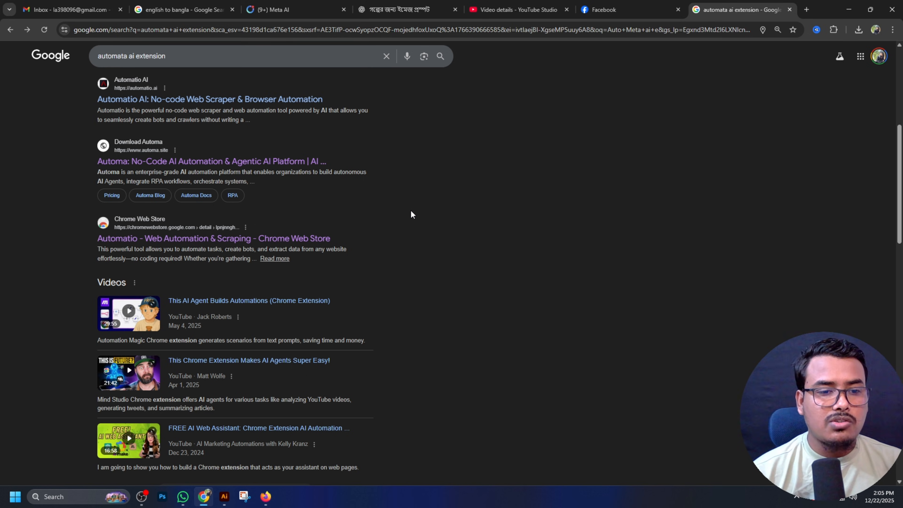
# Examine the remaining search results for the extension, including Deepgram's Automata page and the Automa website.
pyautogui.scroll(-10, 411, 214)
pyautogui.click(209, 170)
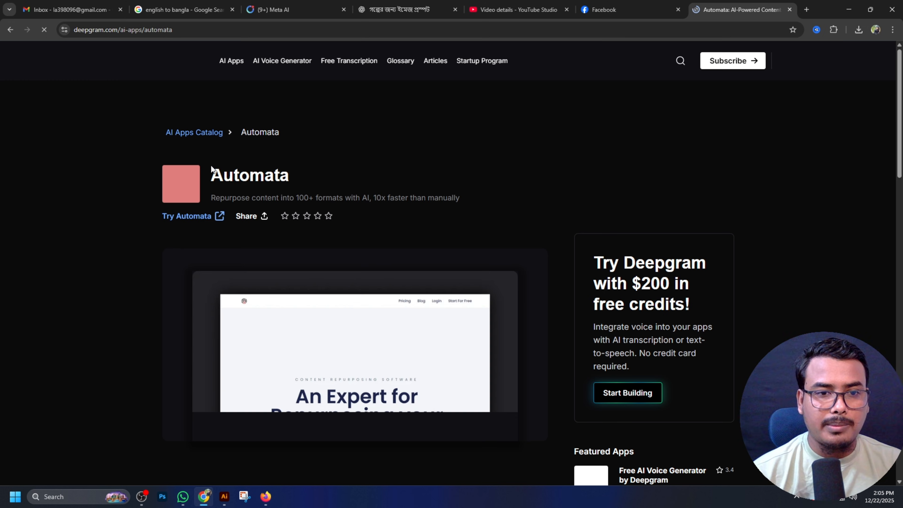
pyautogui.click(9, 31)
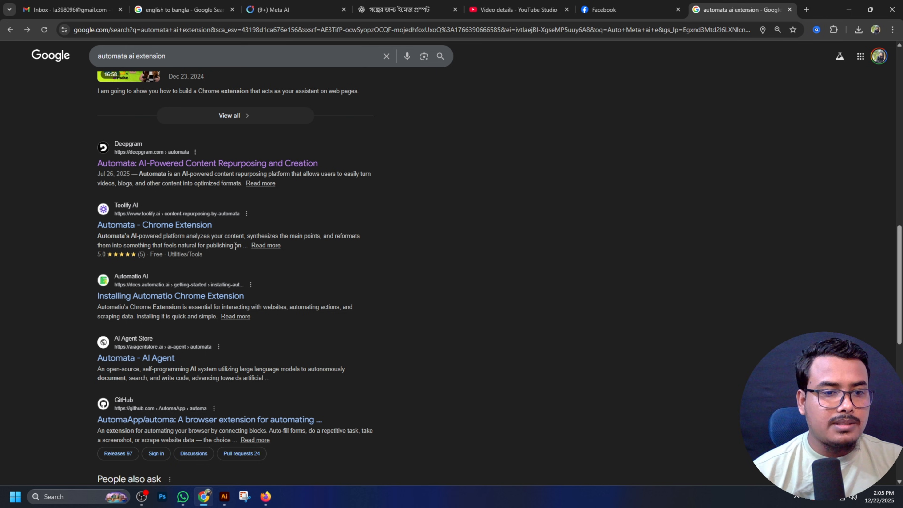
pyautogui.scroll(-4, 235, 246)
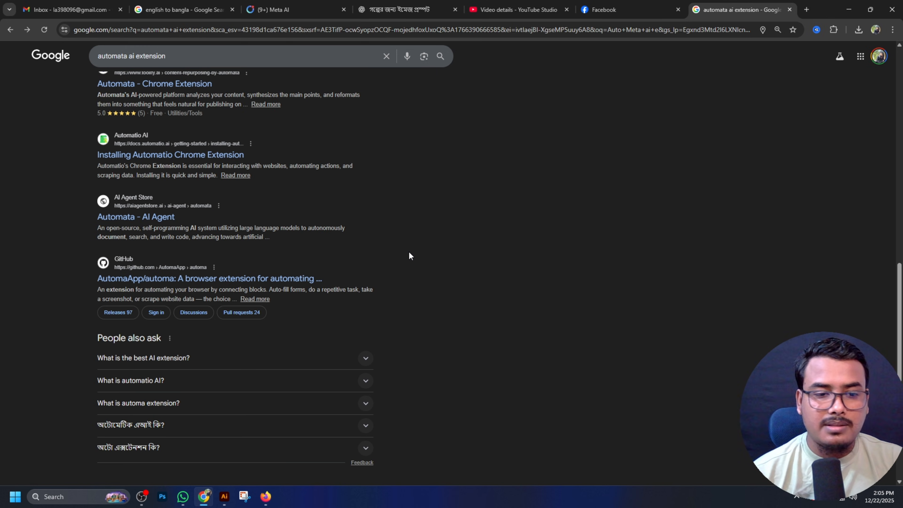
pyautogui.scroll(20, 409, 253)
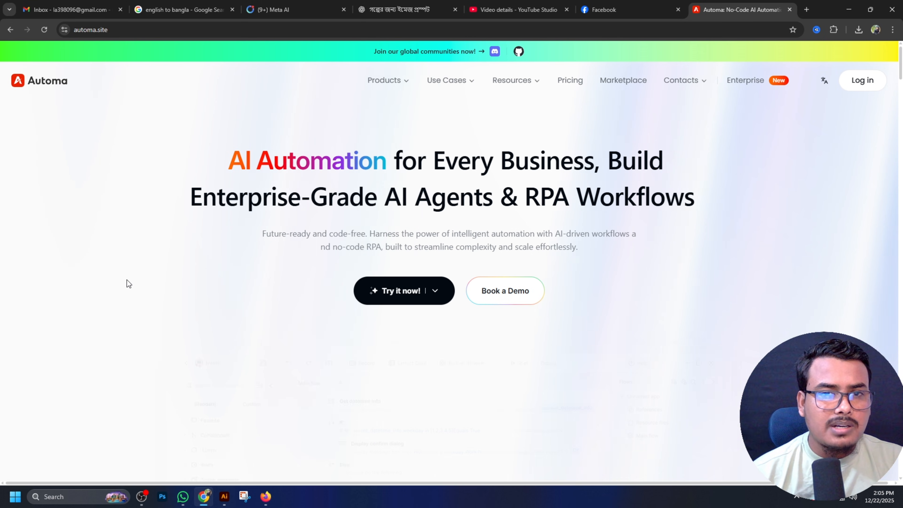
pyautogui.click(10, 30)
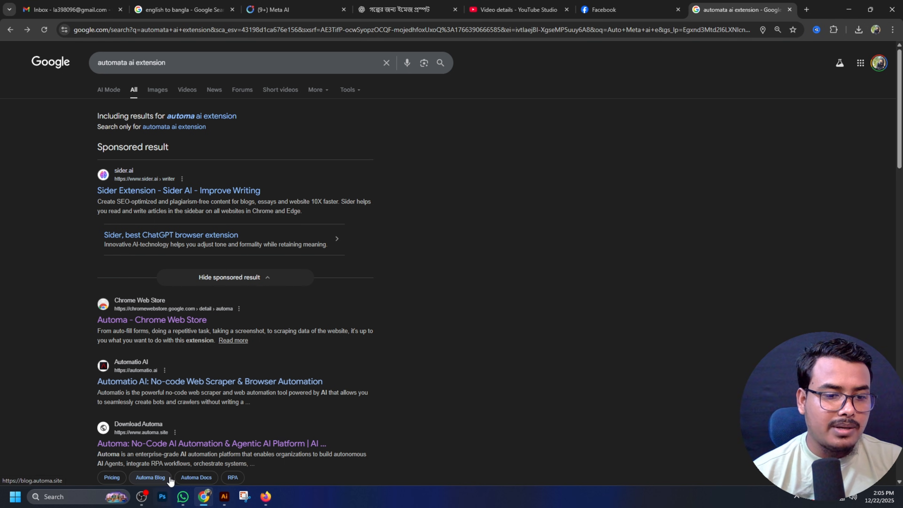
# Switch to Telegram and send bchhcfjoloinebjpbfklckgohpjehdmf.zip from the Desktop as a file to the Hasan Skill Zone channel.
pyautogui.click(84, 499)
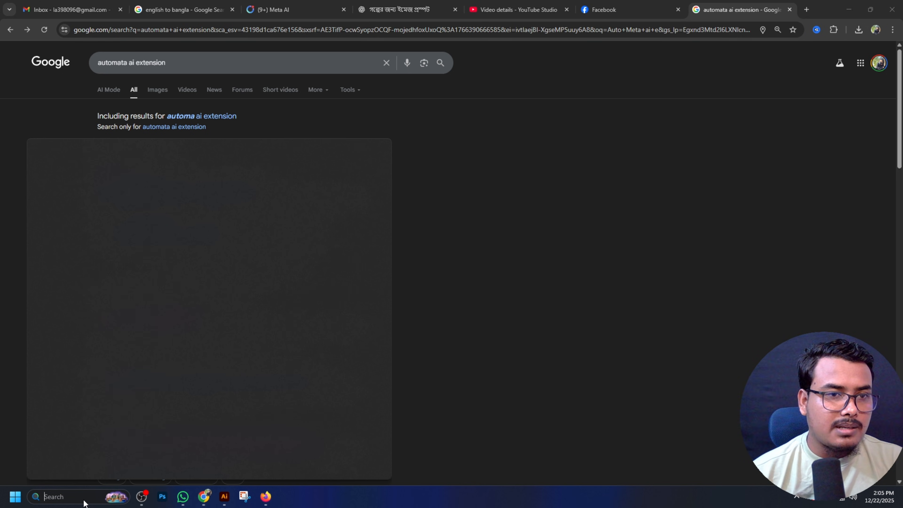
pyautogui.click(86, 307)
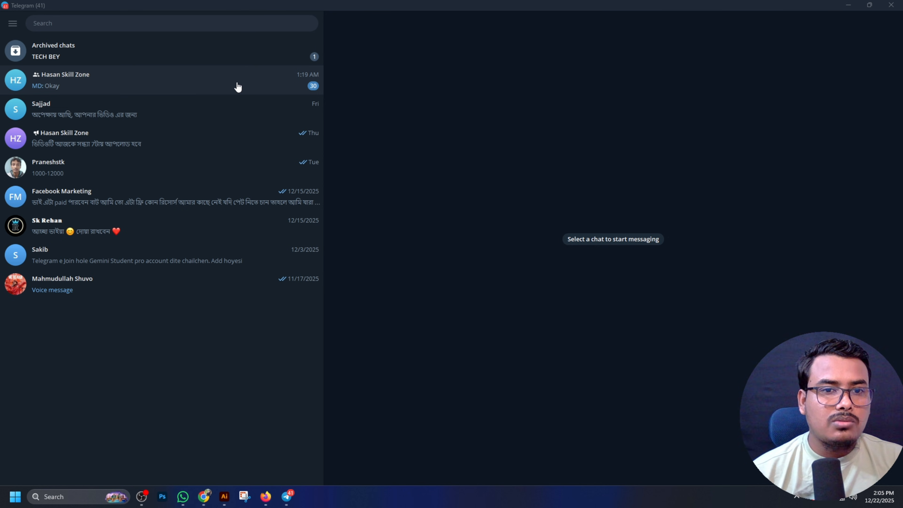
pyautogui.click(130, 144)
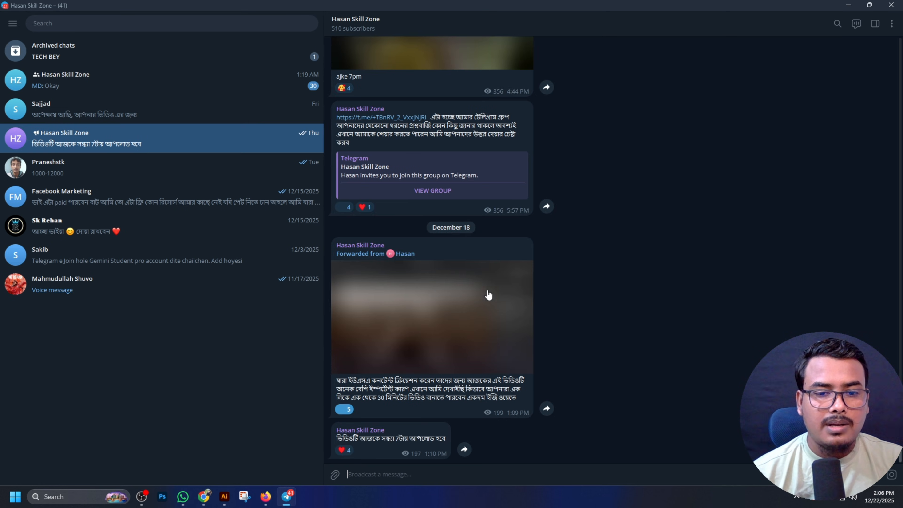
pyautogui.click(335, 475)
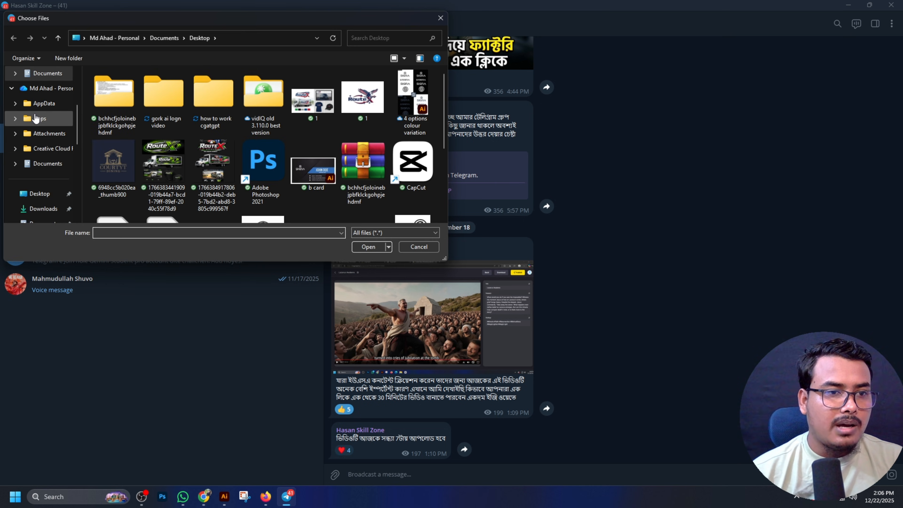
pyautogui.click(39, 193)
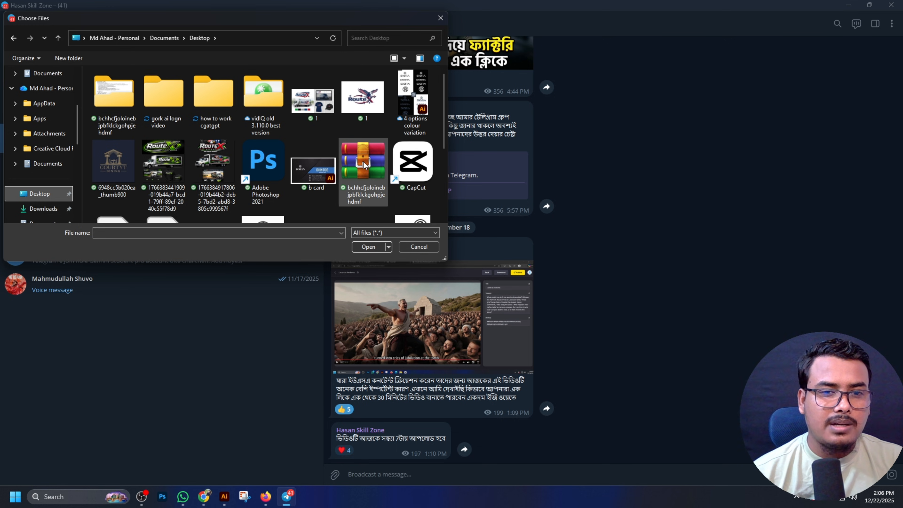
pyautogui.doubleClick(357, 164)
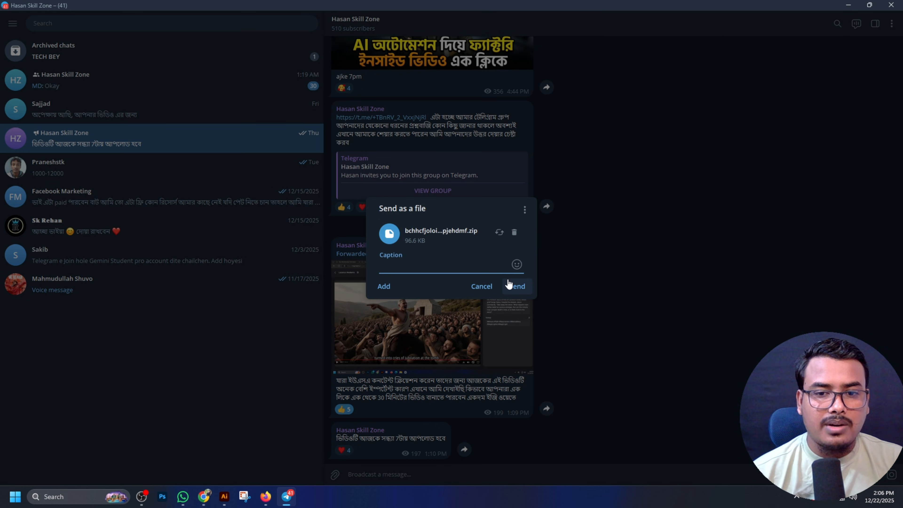
pyautogui.click(508, 284)
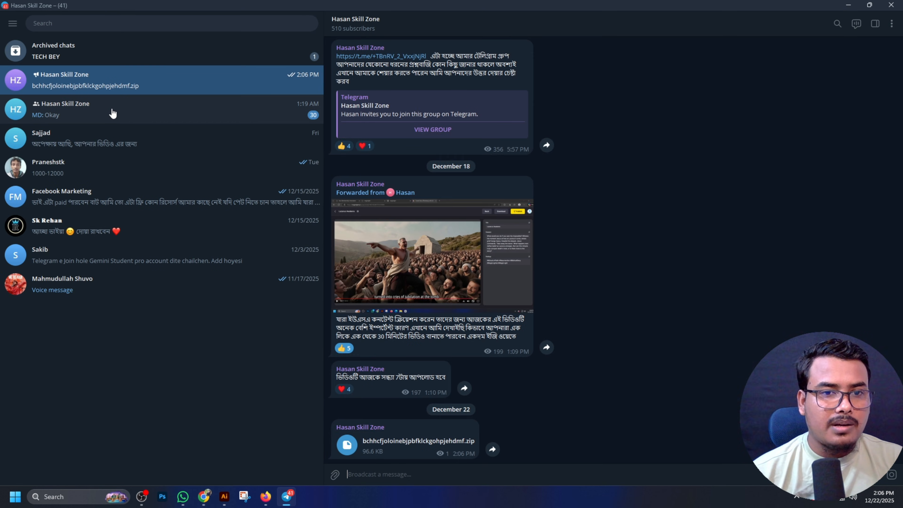
# Send the same bchhcfjoloinebjpbfklckgohpjehdmf.zip file to the Hasan Skill Zone group and minimize Telegram.
pyautogui.click(113, 113)
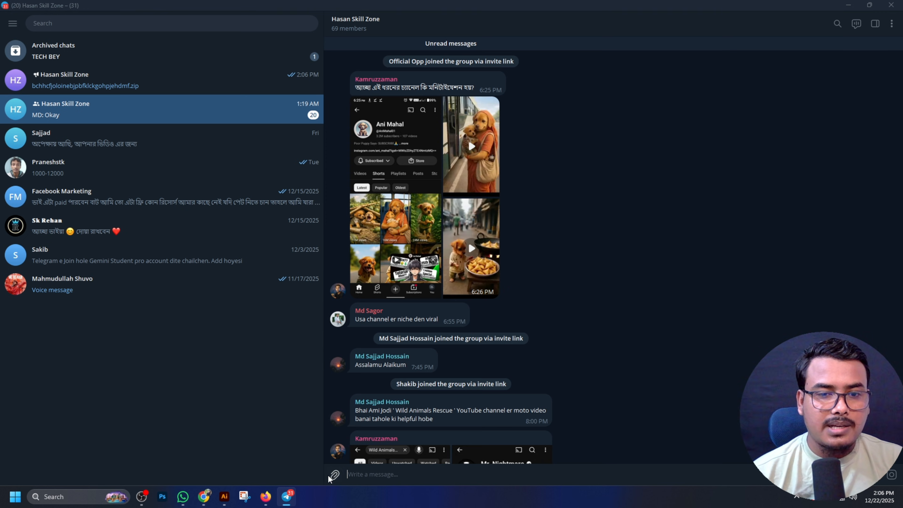
pyautogui.click(334, 475)
pyautogui.doubleClick(370, 170)
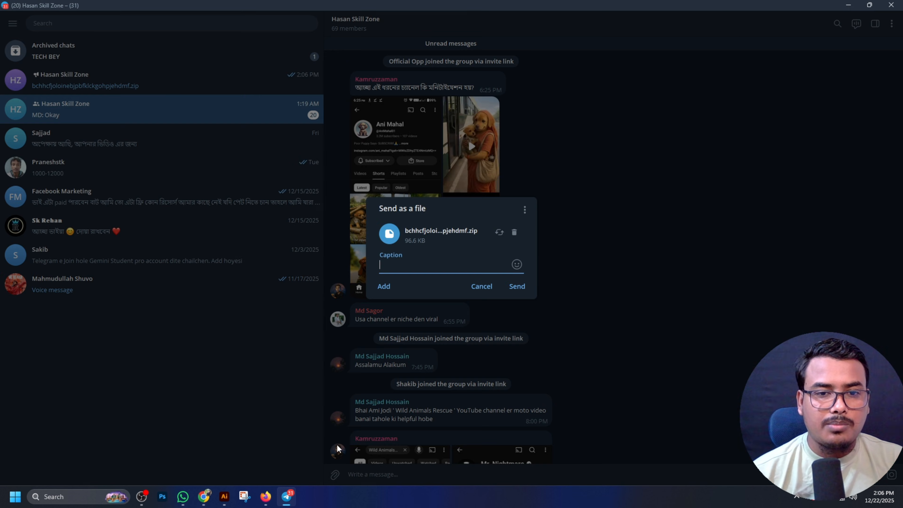
pyautogui.click(517, 287)
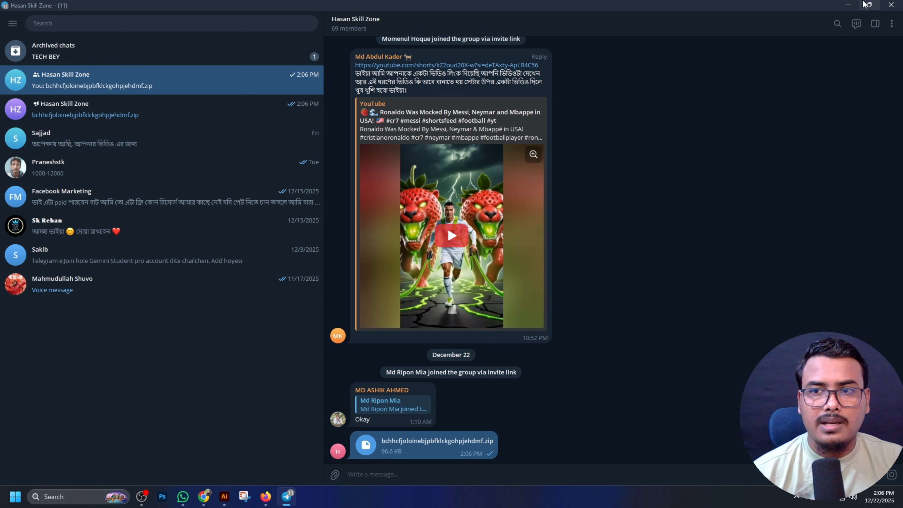
pyautogui.click(855, 5)
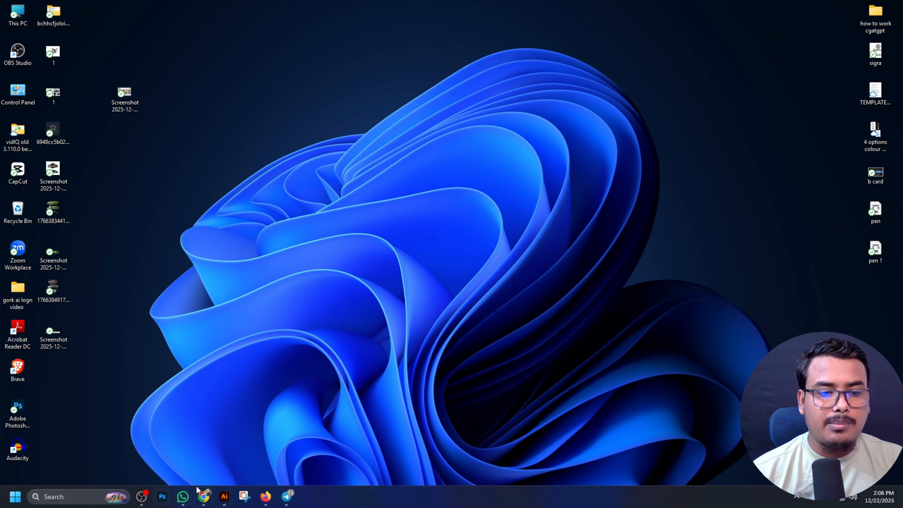
# Check the sent zip in Telegram's Hasan Skill Zone group, and arrange the zip and the stray screenshot file on the desktop.
pyautogui.click(286, 497)
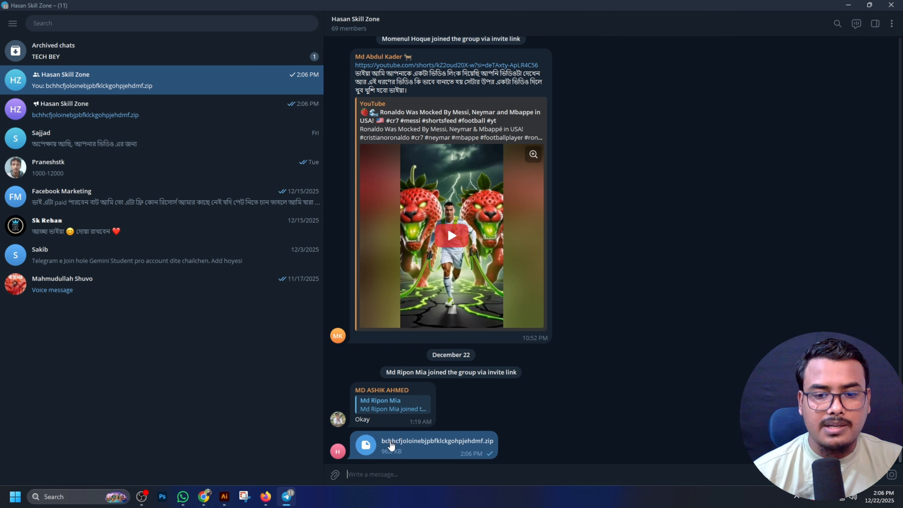
pyautogui.click(849, 5)
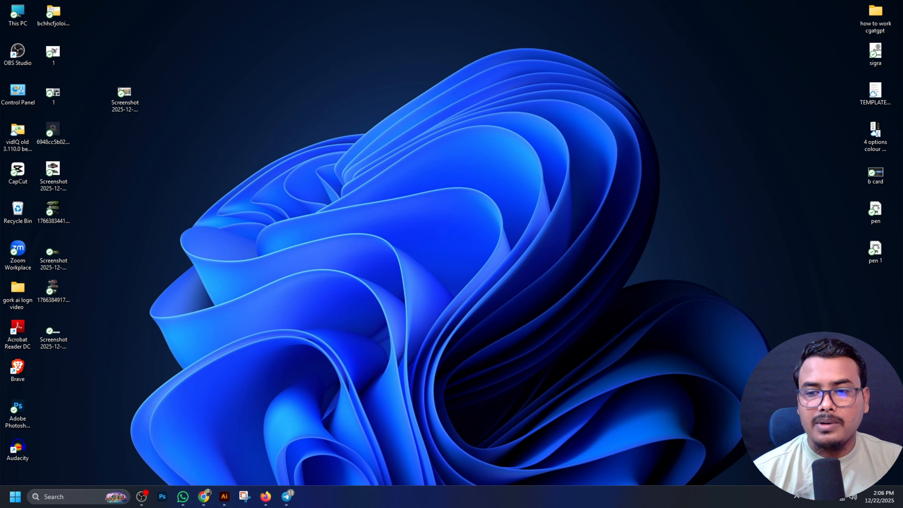
pyautogui.moveTo(394, 132); pyautogui.dragTo(272, 58)
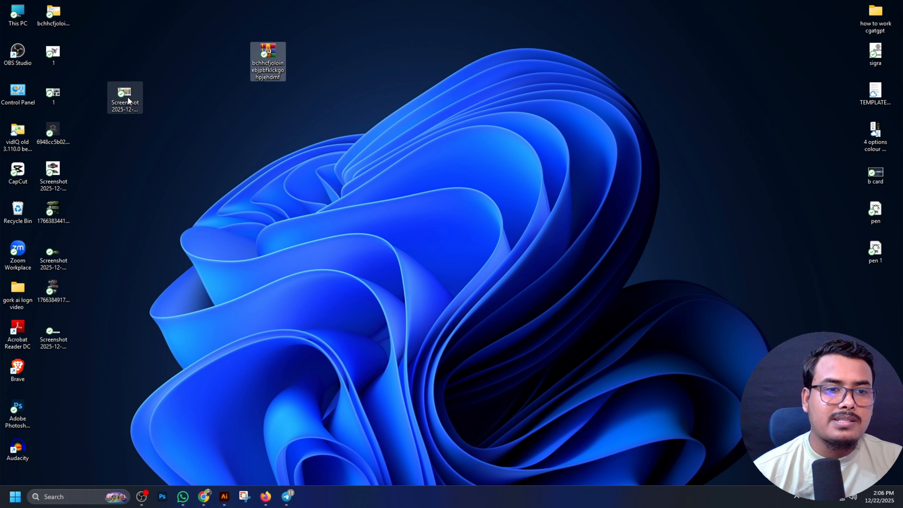
pyautogui.moveTo(124, 101); pyautogui.dragTo(76, 358)
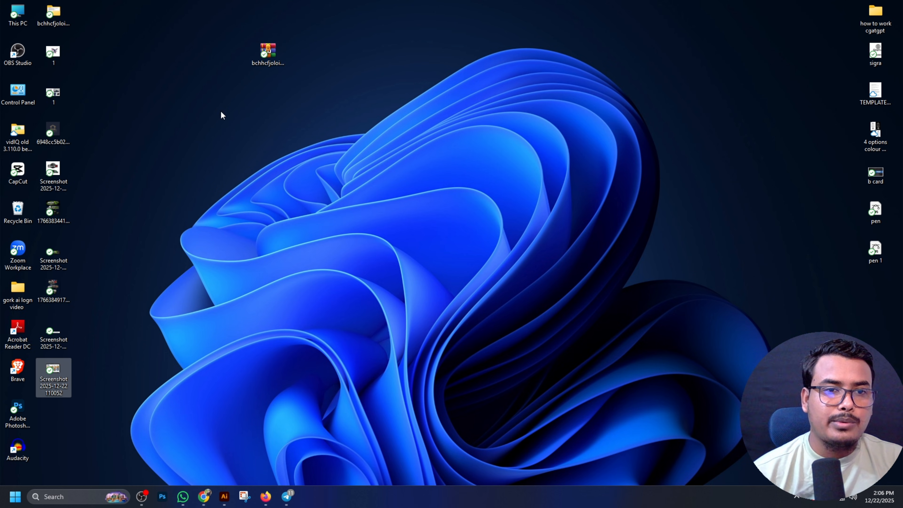
# Try to extract bchhcfjoloinebjpbfklckgohpjehdmf.zip with WinRAR into its same-named desktop folder, cancelling instead of replacing the existing files.
pyautogui.rightClick(268, 54)
pyautogui.moveTo(321, 284)
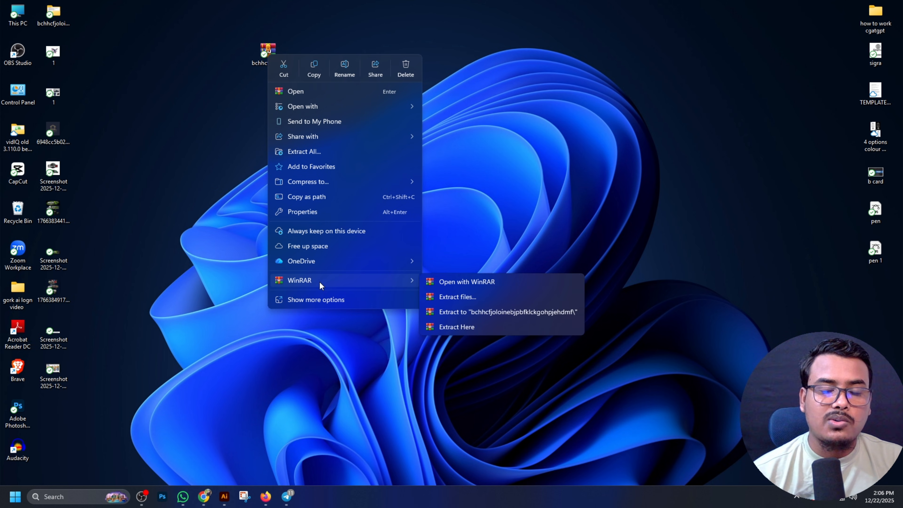
pyautogui.click(483, 303)
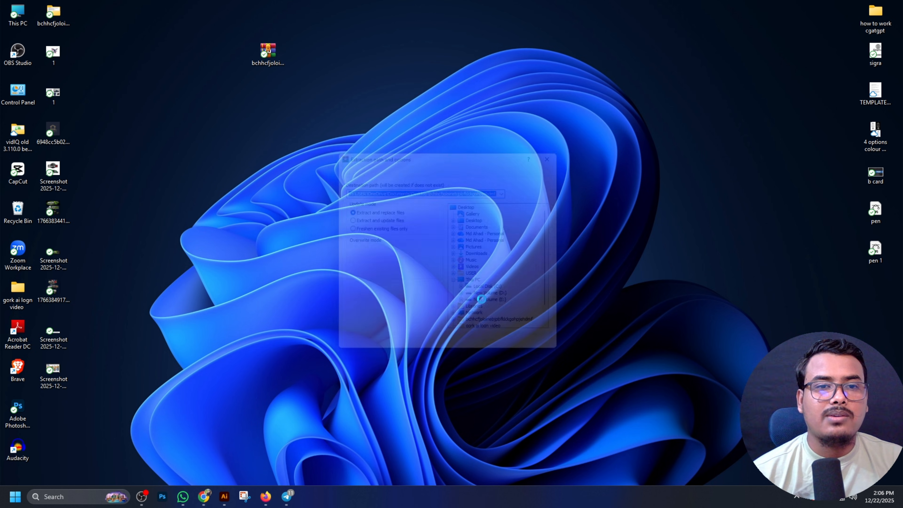
pyautogui.click(491, 357)
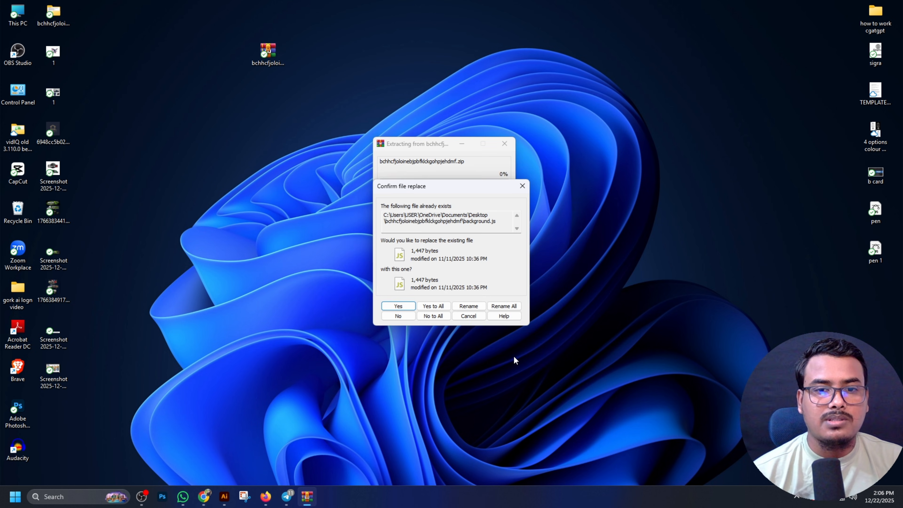
pyautogui.click(523, 186)
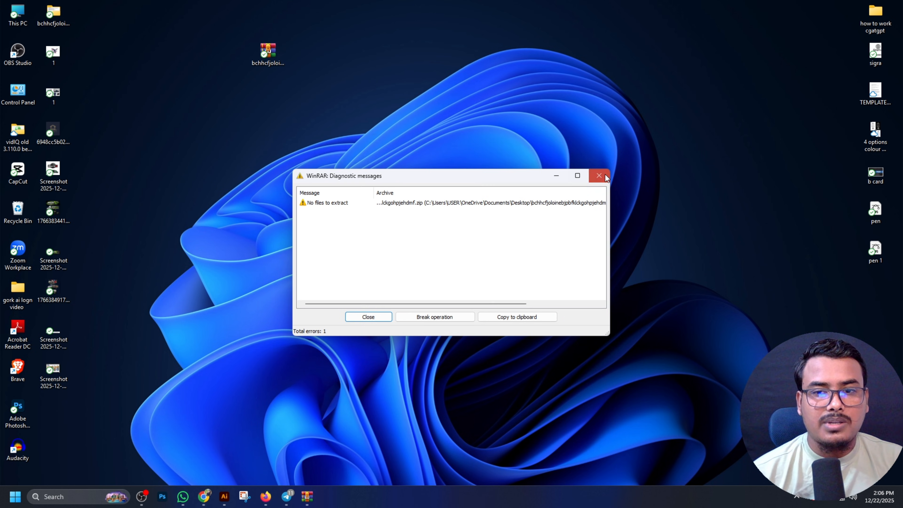
pyautogui.click(601, 175)
# Move the extracted extension folder to an empty desktop area, and open Chrome's extension management page with Developer mode on.
pyautogui.moveTo(53, 13); pyautogui.dragTo(701, 44)
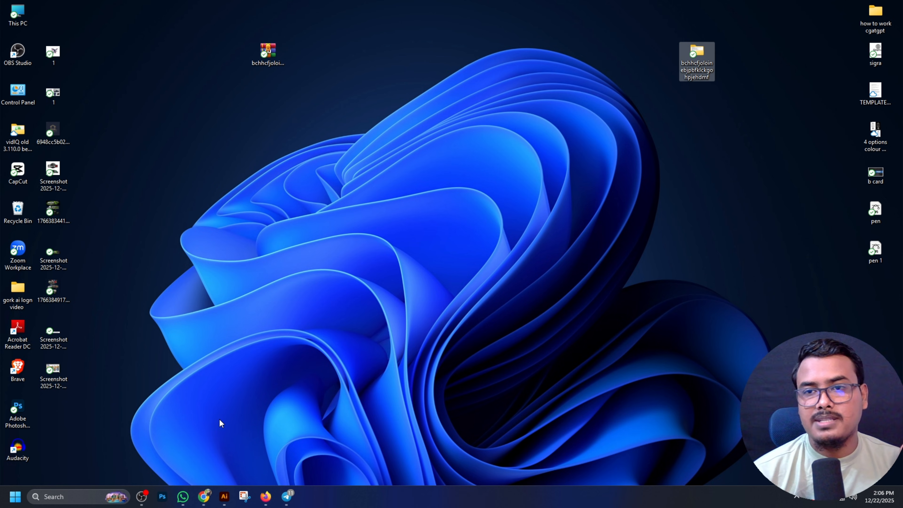
pyautogui.hotkey('alt', 'Tab')
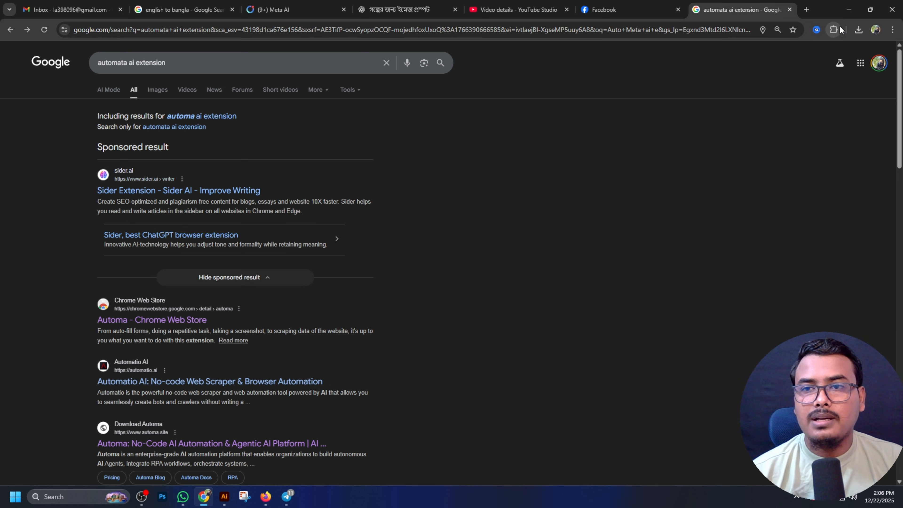
pyautogui.click(833, 31)
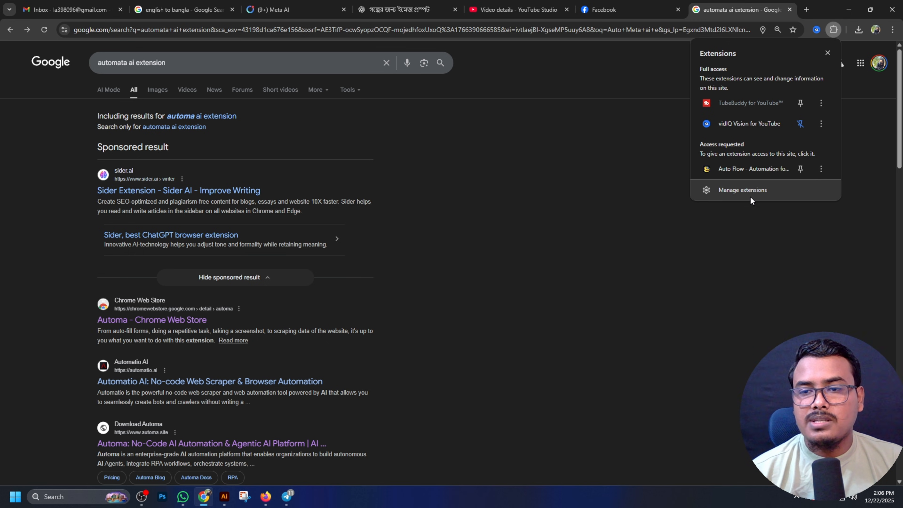
pyautogui.click(748, 190)
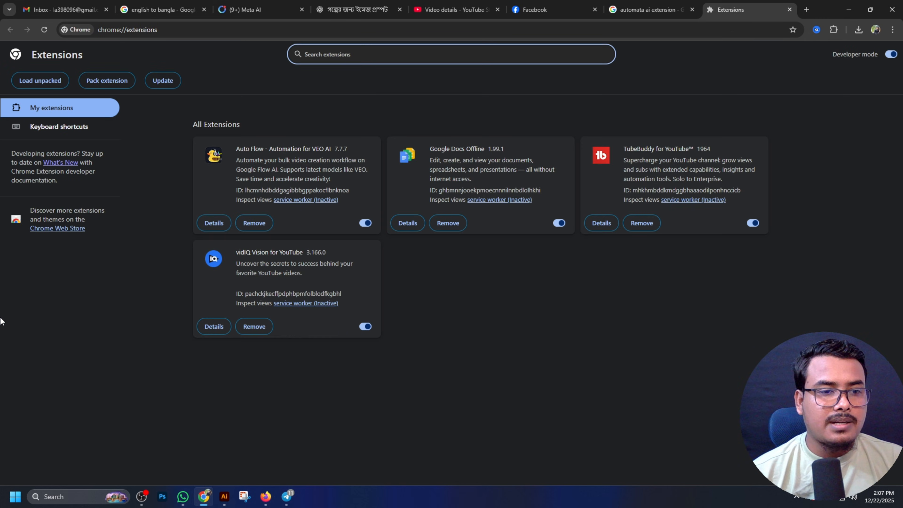
pyautogui.click(893, 55)
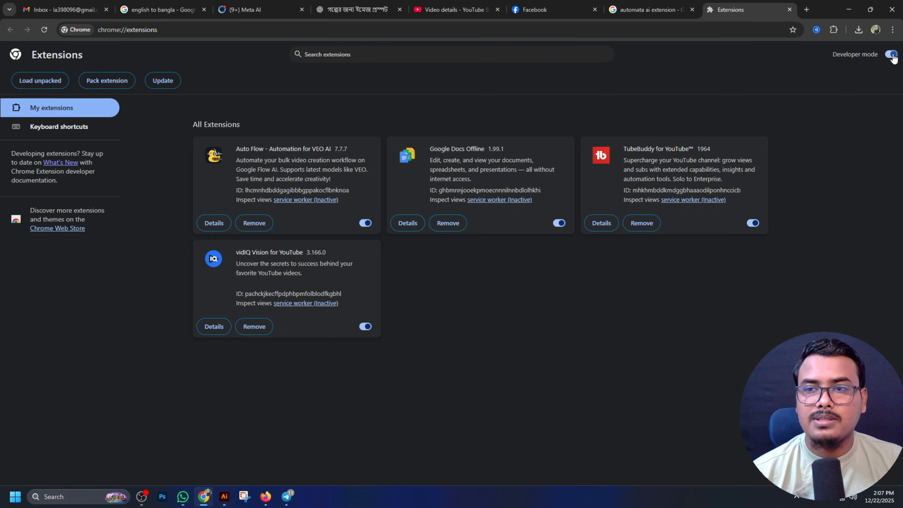
pyautogui.click(891, 54)
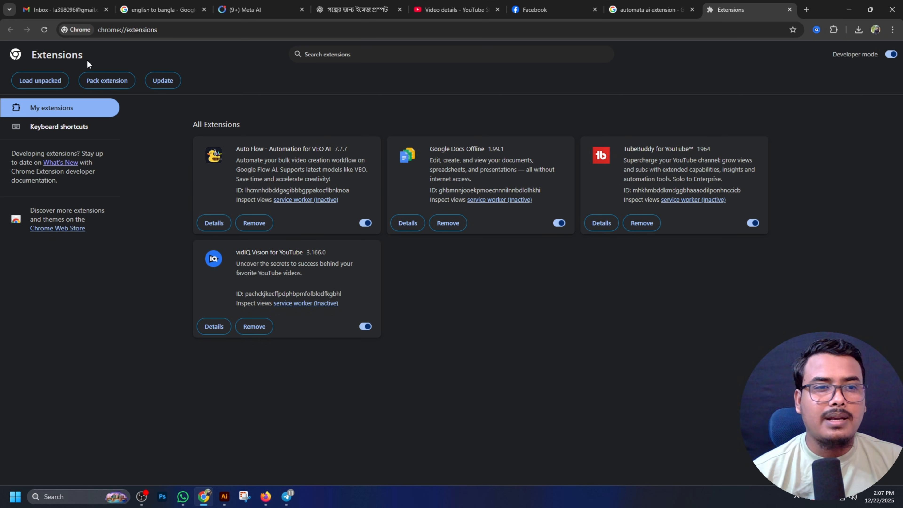
# Load the bchhcfjoloinebjpbfklckgohpjehdmf folder from the Desktop as an unpacked extension.
pyautogui.click(31, 82)
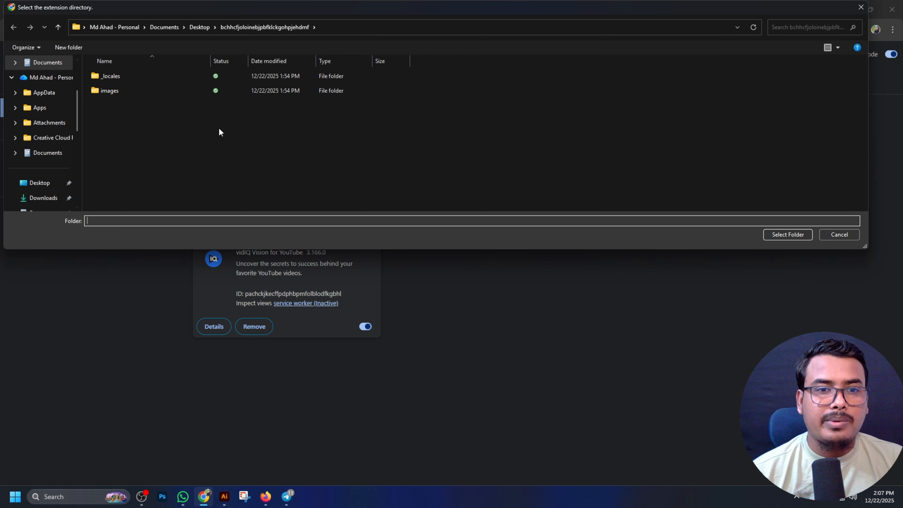
pyautogui.click(37, 188)
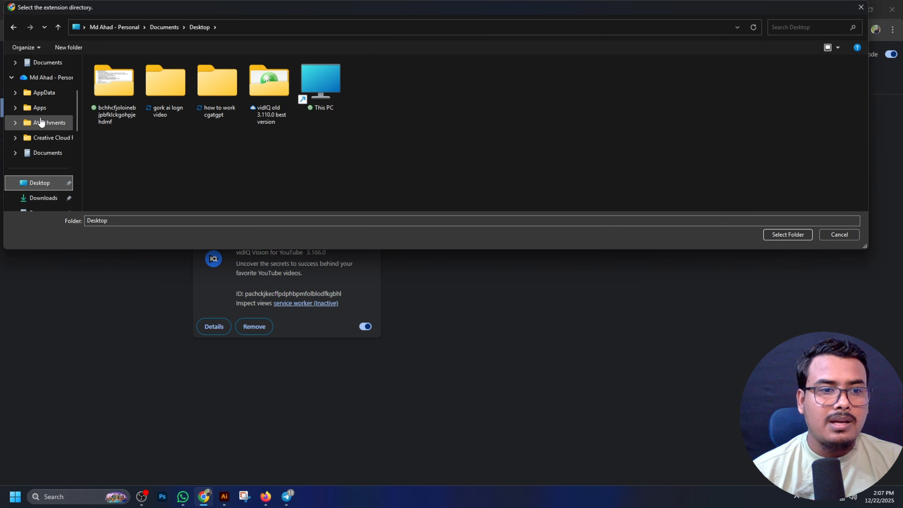
pyautogui.doubleClick(118, 94)
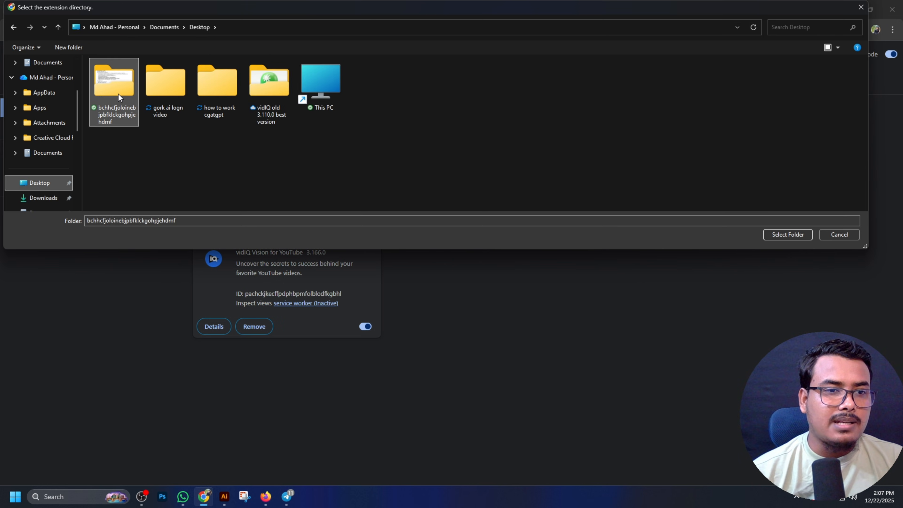
pyautogui.click(37, 182)
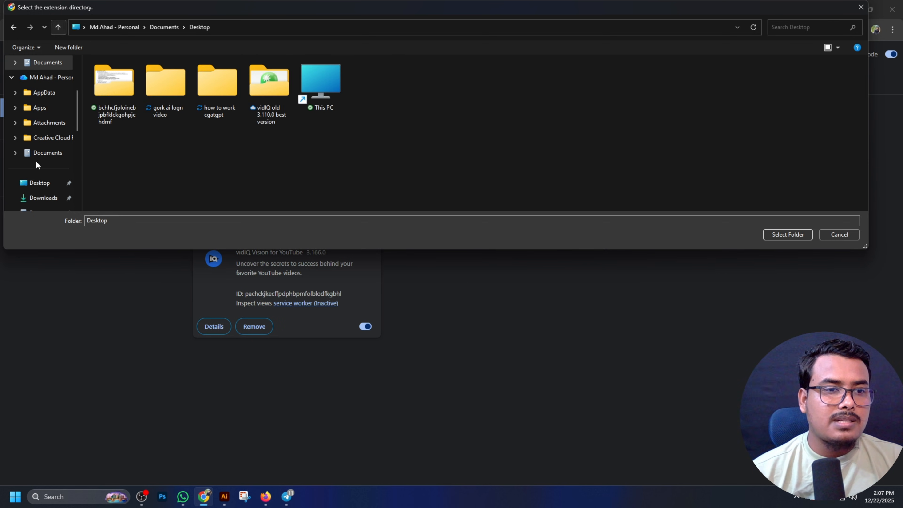
pyautogui.click(114, 91)
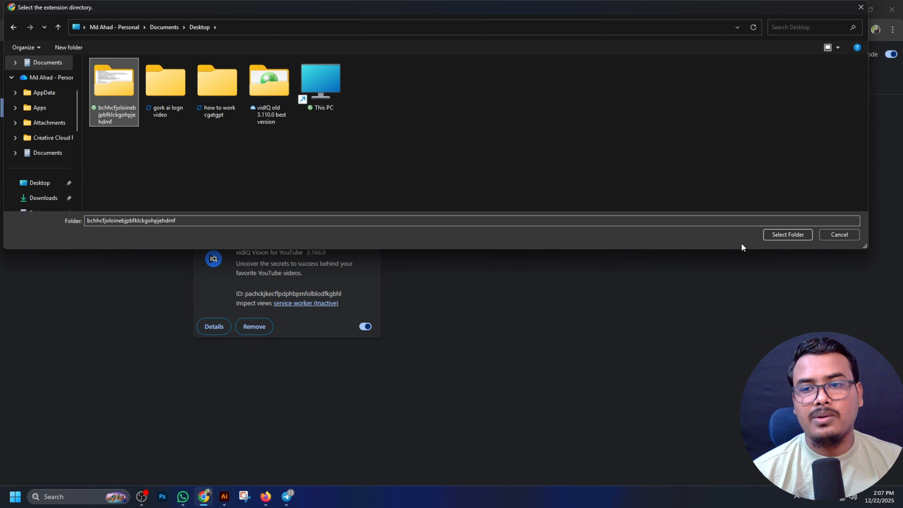
pyautogui.click(793, 235)
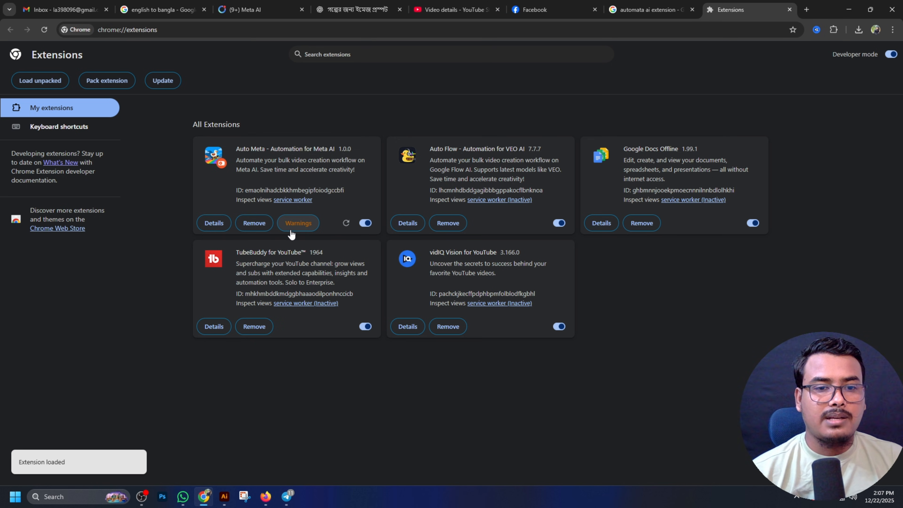
# Open the Auto Meta - Automation for Meta AI extension and go to the Meta AI media page from it.
pyautogui.click(833, 31)
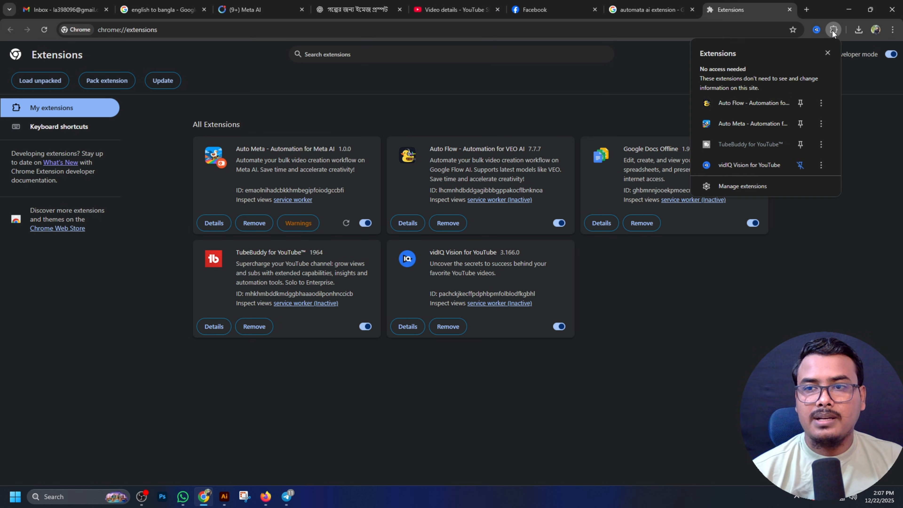
pyautogui.click(718, 124)
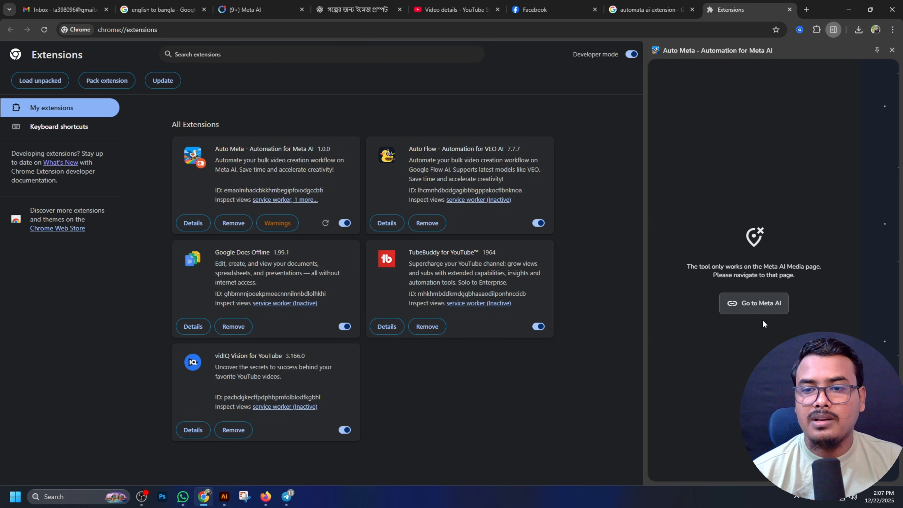
pyautogui.click(761, 304)
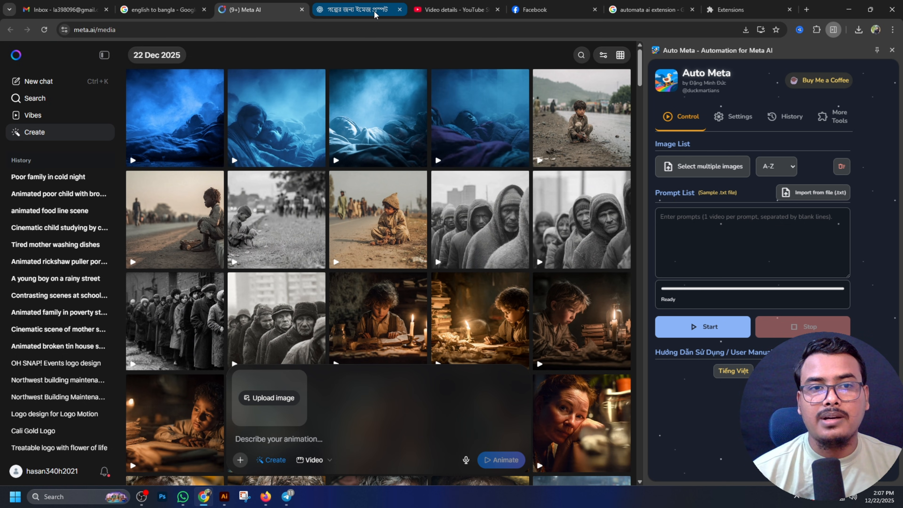
pyautogui.moveTo(353, 263)
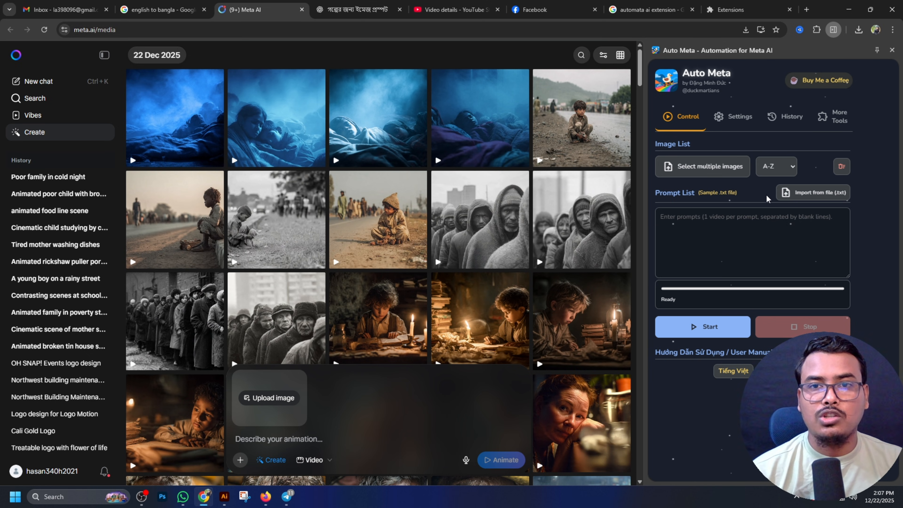
# Search Google for "ai automation chrome extension" and check the HARPA AI and Gemini in Chrome results.
pyautogui.click(650, 9)
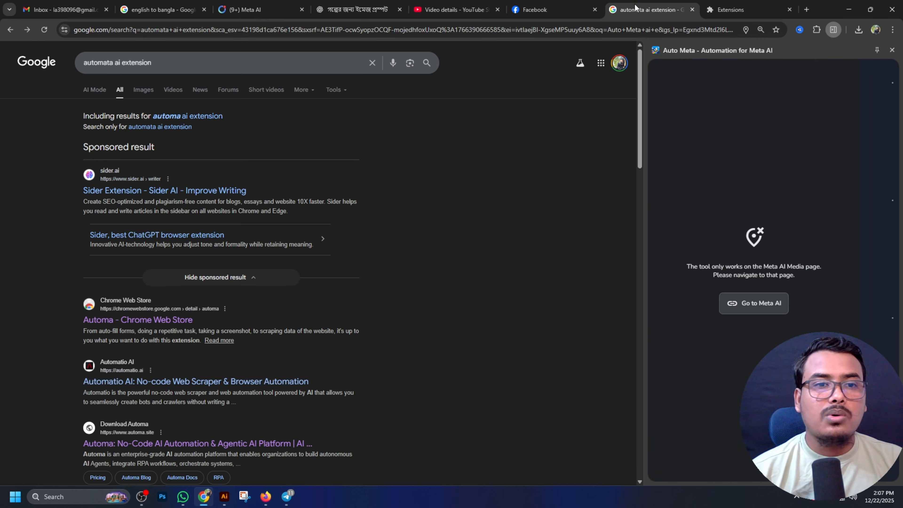
pyautogui.click(199, 61)
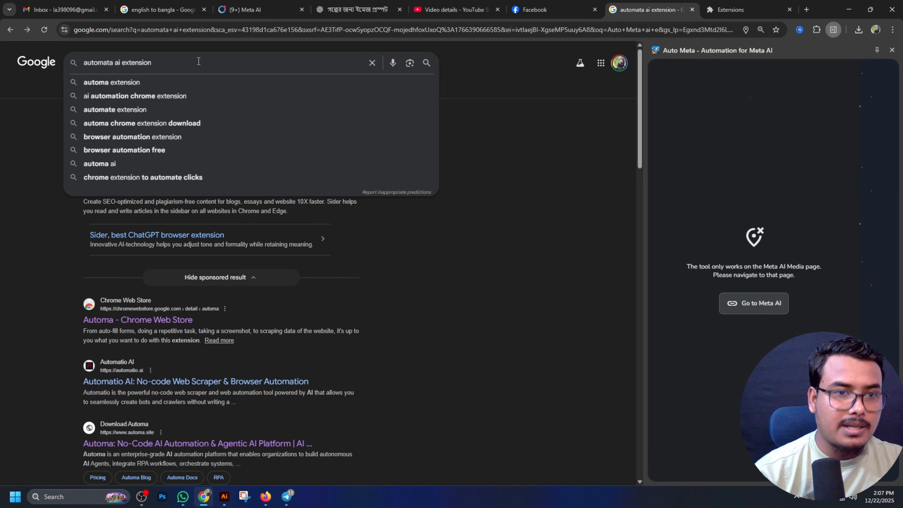
pyautogui.click(191, 96)
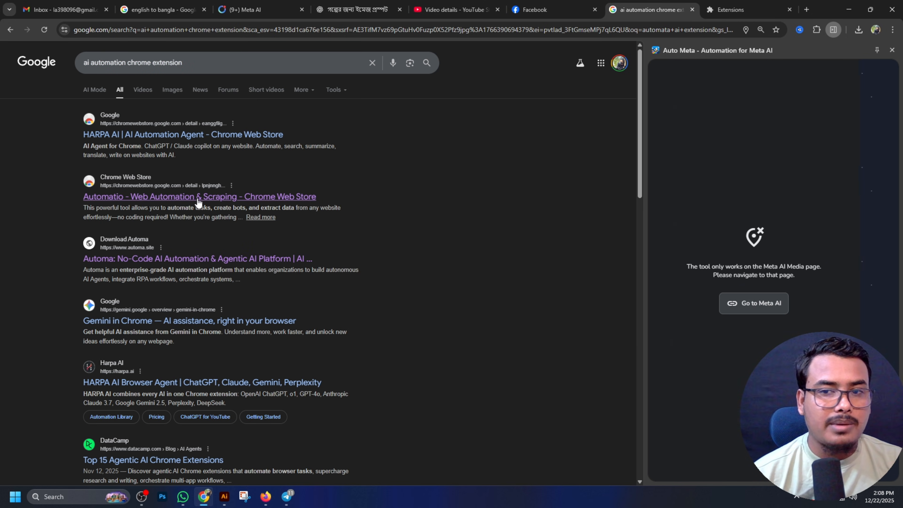
pyautogui.click(139, 137)
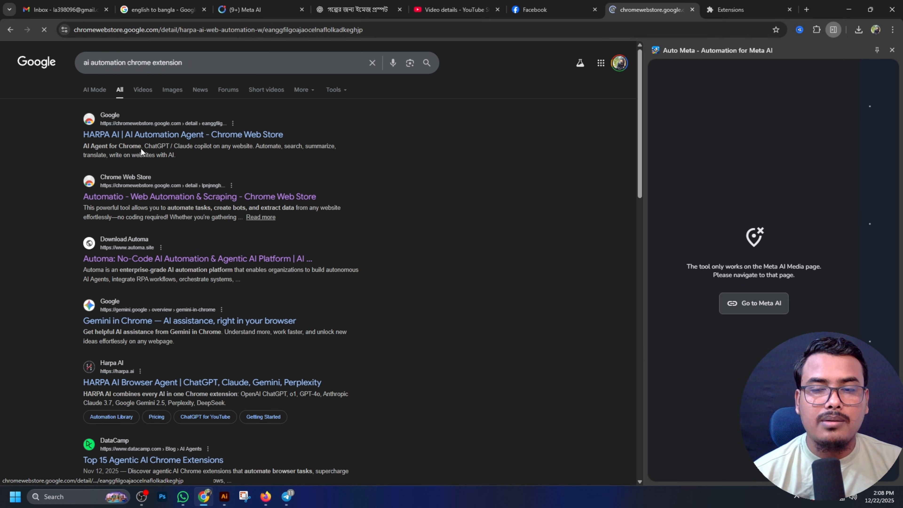
pyautogui.click(10, 30)
pyautogui.scroll(-1, 308, 269)
pyautogui.click(241, 273)
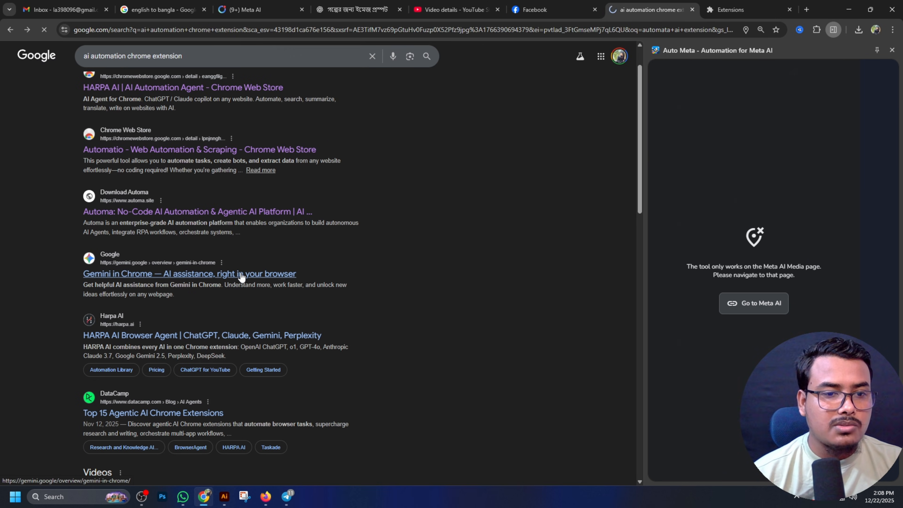
pyautogui.click(9, 30)
pyautogui.scroll(-4, 102, 63)
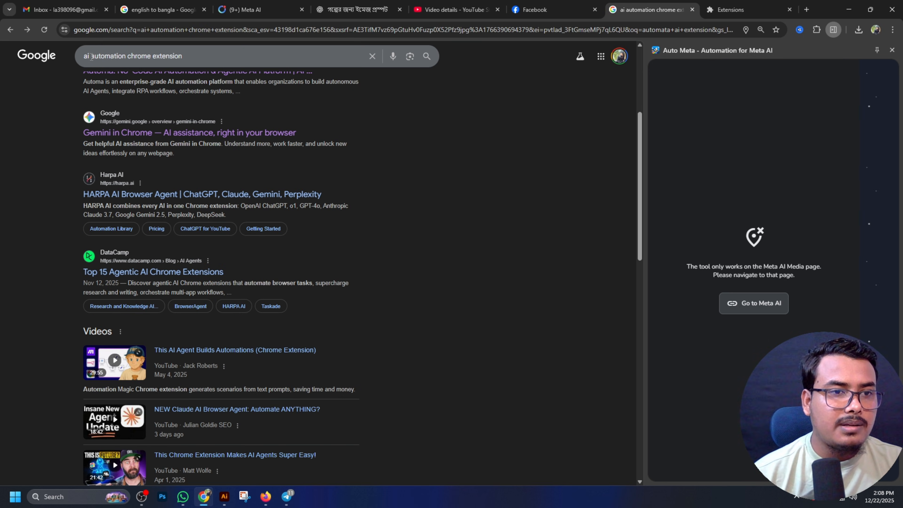
# Search Google for "auto meta ai automation chrome extension" and open the Auto Meta - Automation for Meta AI listing in the Chrome Web Store.
pyautogui.click(79, 53)
pyautogui.write('auto meta')
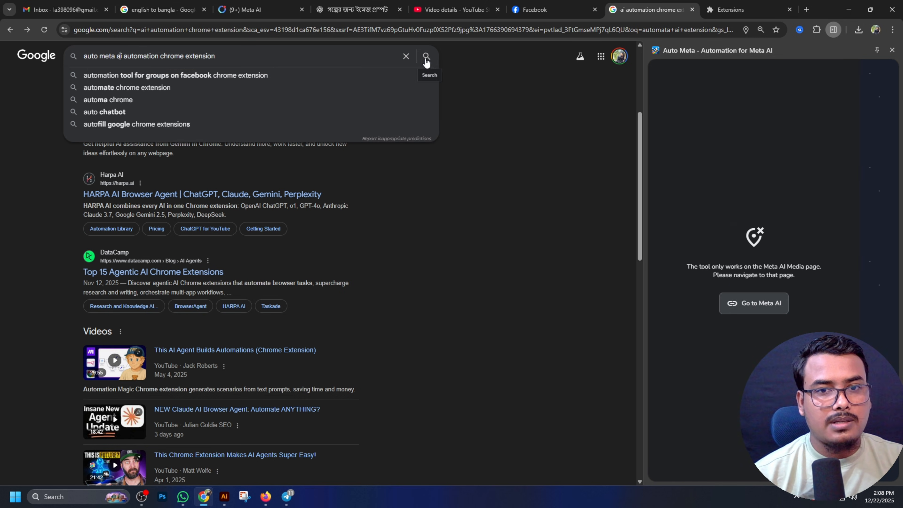
pyautogui.click(426, 62)
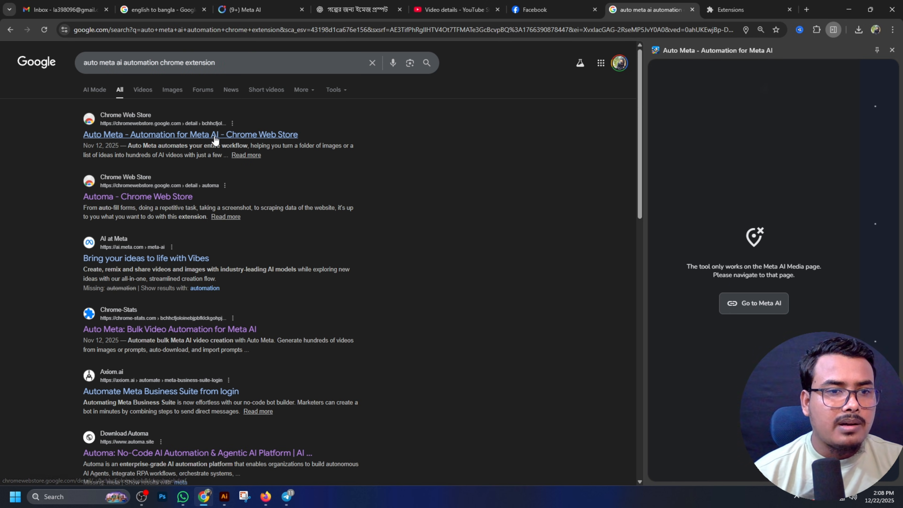
pyautogui.click(213, 135)
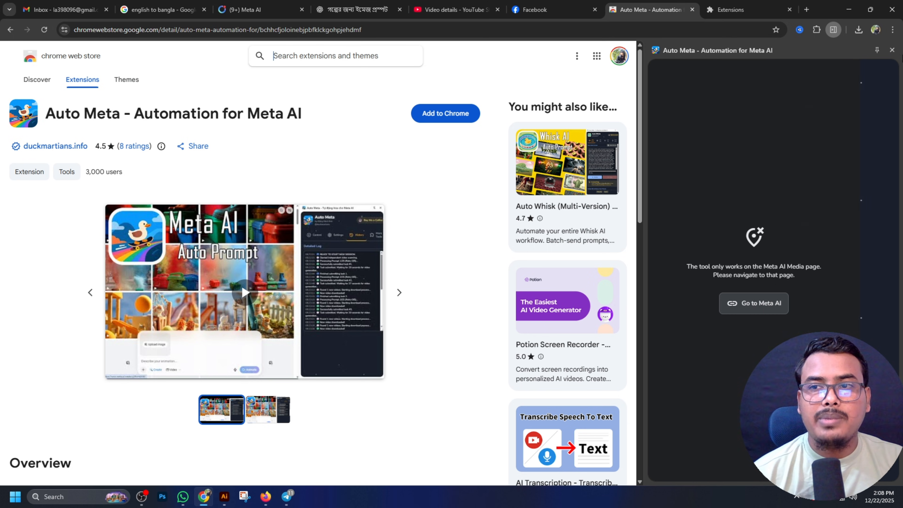
# Close the Auto Meta side panel and check the web address of the extension's Chrome Web Store listing.
pyautogui.click(893, 50)
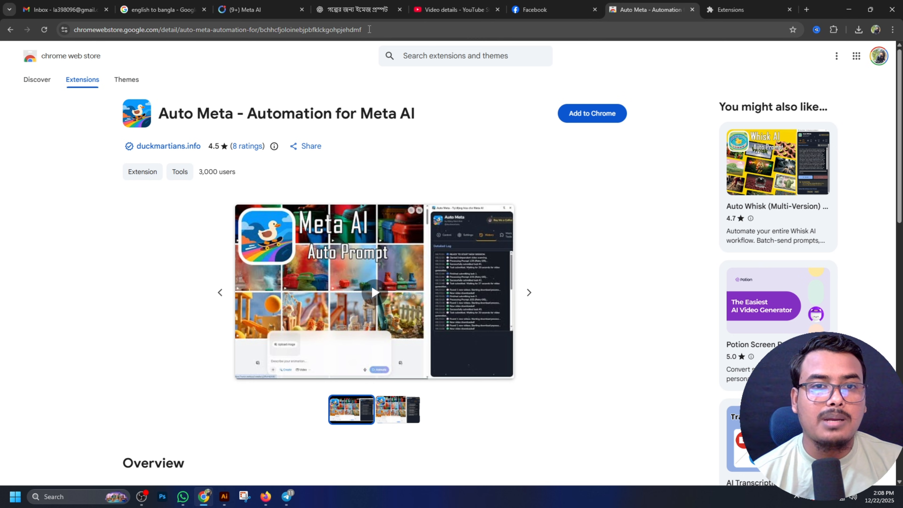
pyautogui.click(369, 29)
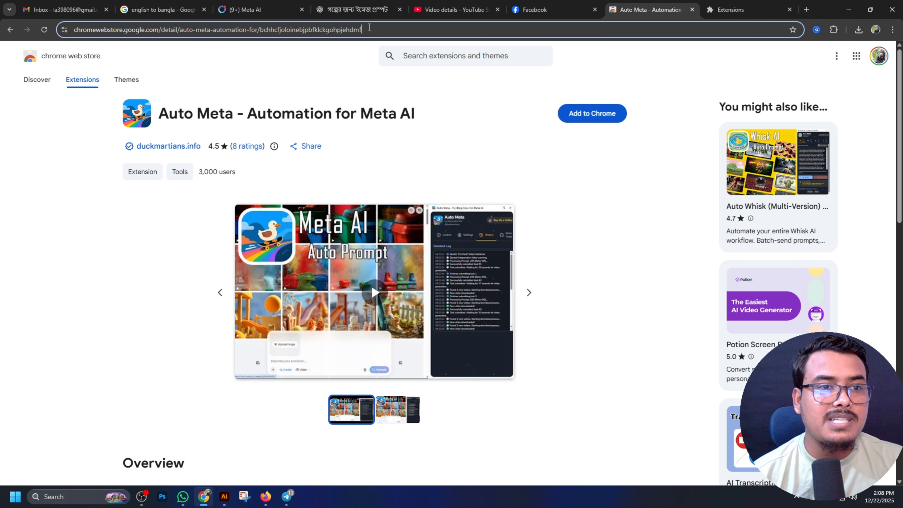
pyautogui.click(526, 166)
pyautogui.click(384, 30)
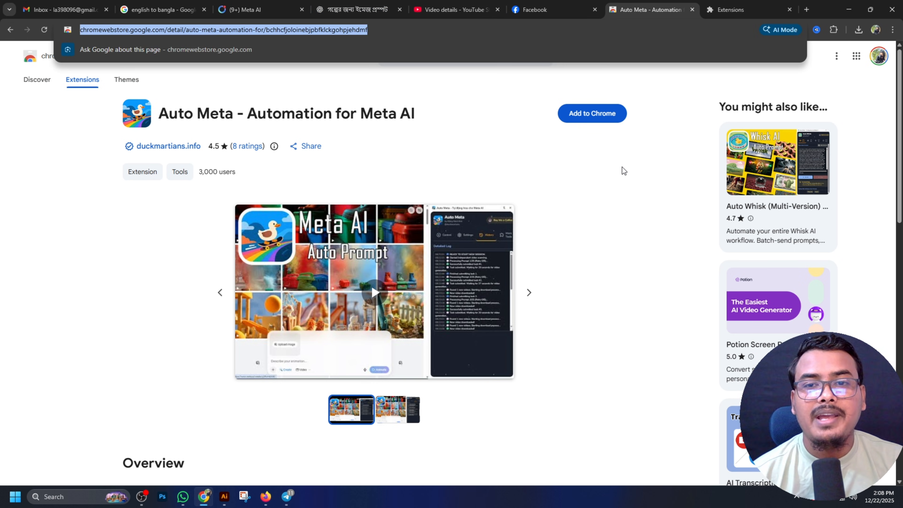
pyautogui.click(615, 177)
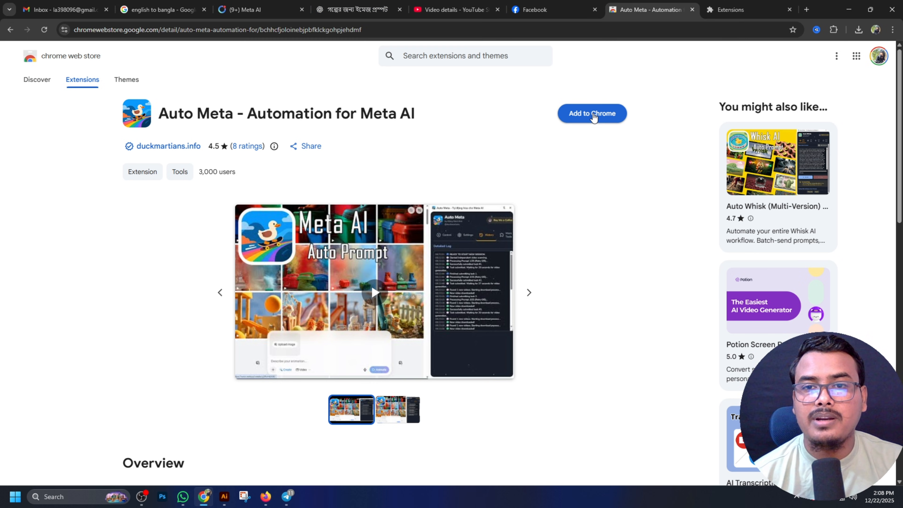
# Remove the installed Auto Meta - Automation for Meta AI extension from Chrome.
pyautogui.click(834, 29)
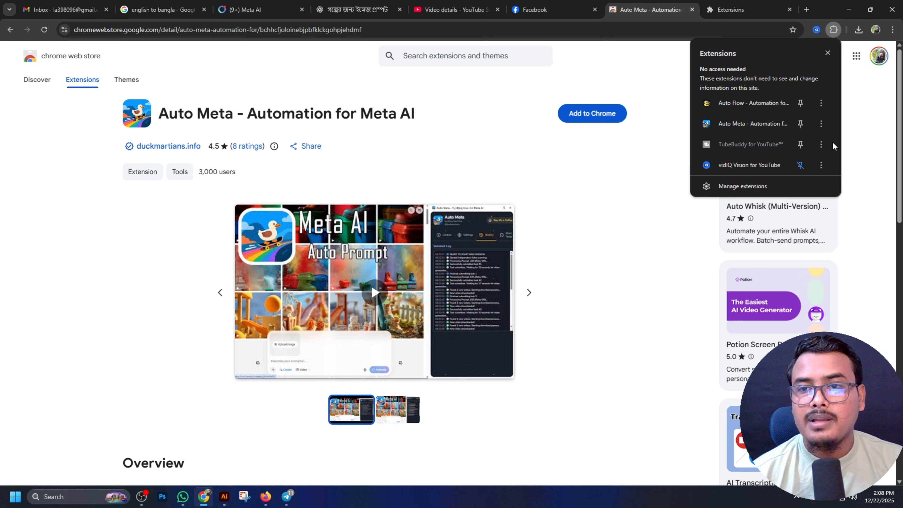
pyautogui.click(821, 123)
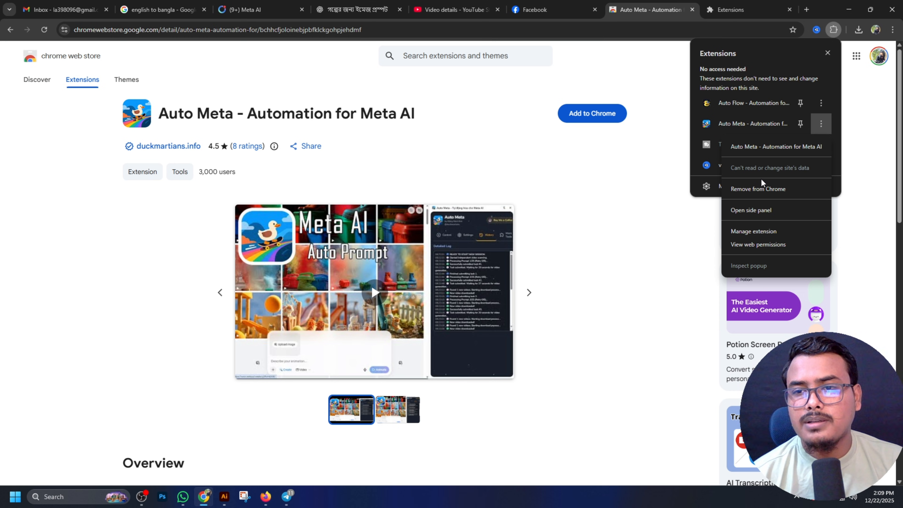
pyautogui.click(760, 188)
pyautogui.click(753, 112)
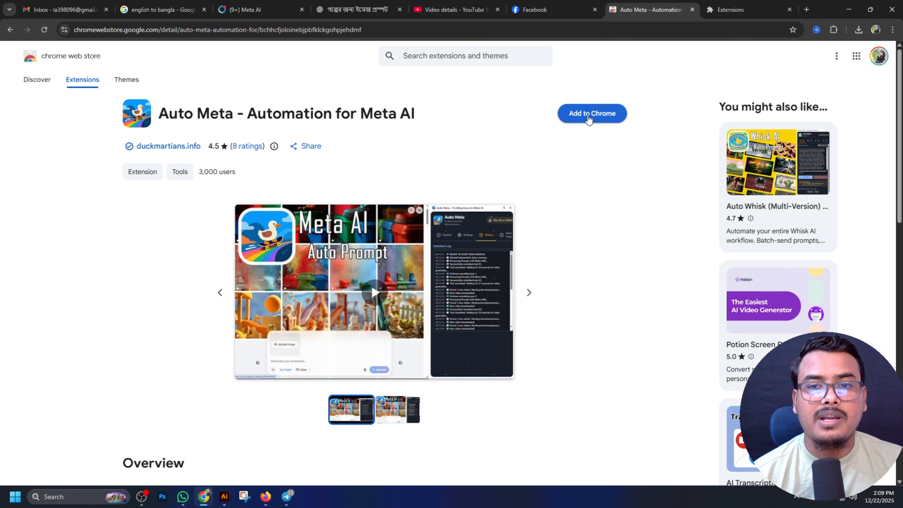
# Add the Auto Meta - Automation for Meta AI extension from its Chrome Web Store listing and open its side panel.
pyautogui.click(589, 115)
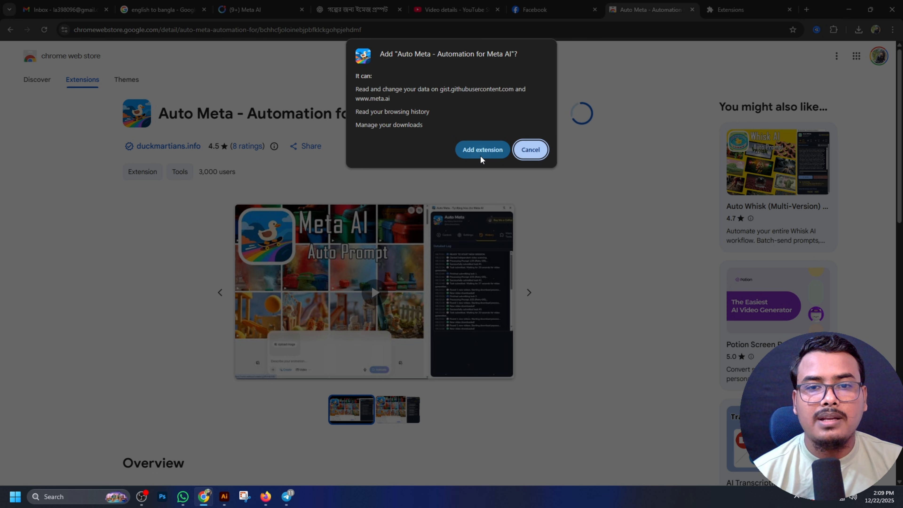
pyautogui.click(482, 150)
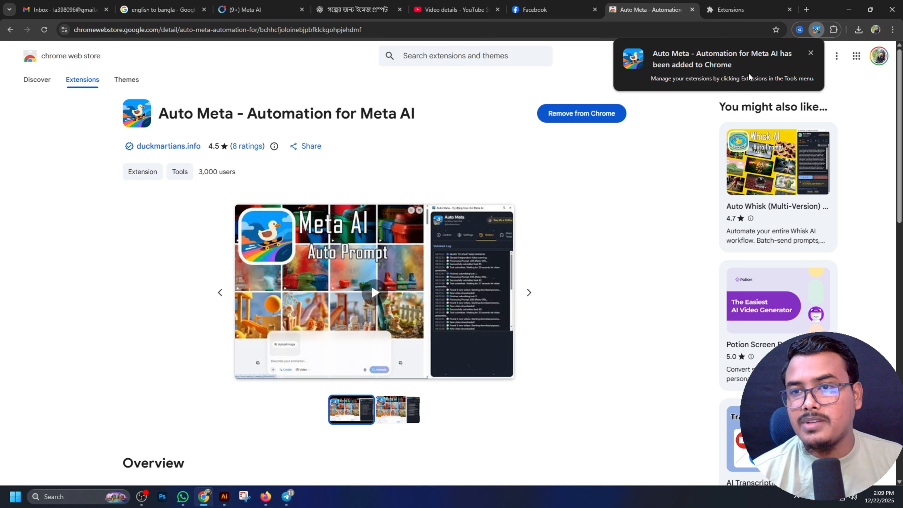
pyautogui.click(815, 32)
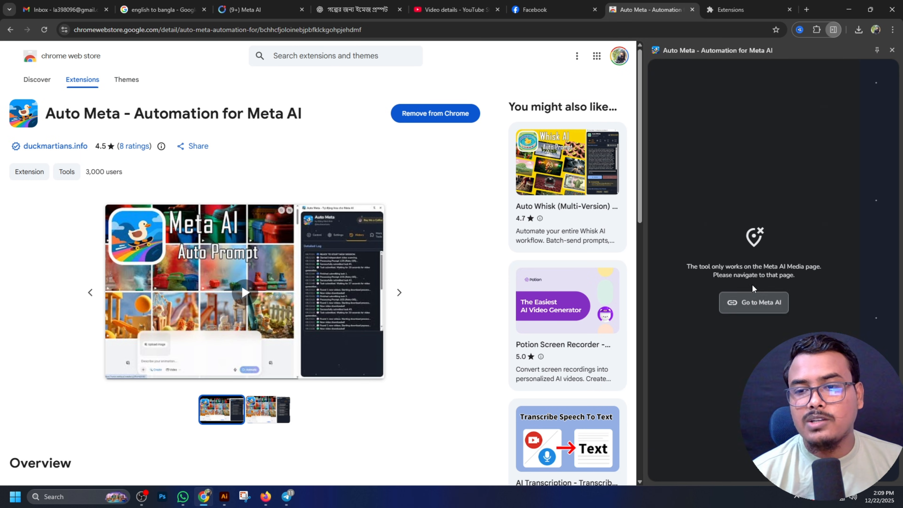
# Go to the Meta AI media page from the Auto Meta extension and look through the gallery of created videos.
pyautogui.click(382, 30)
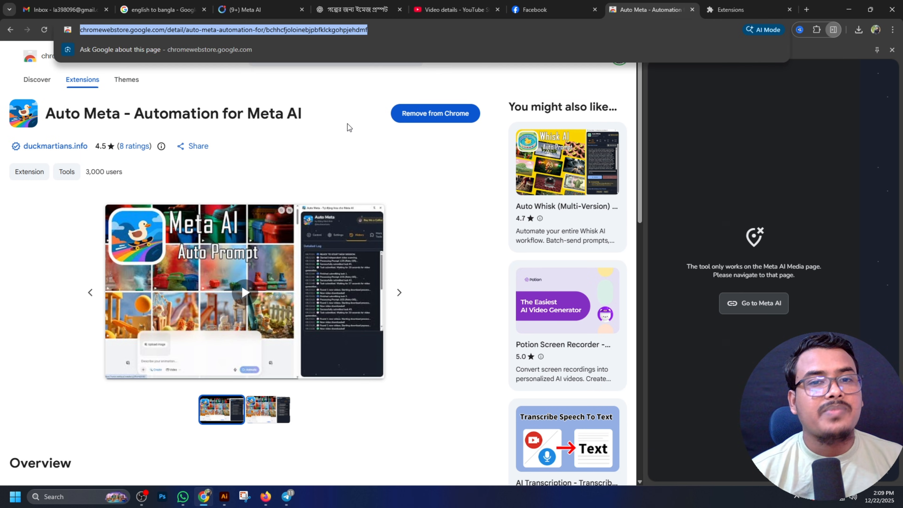
pyautogui.click(356, 150)
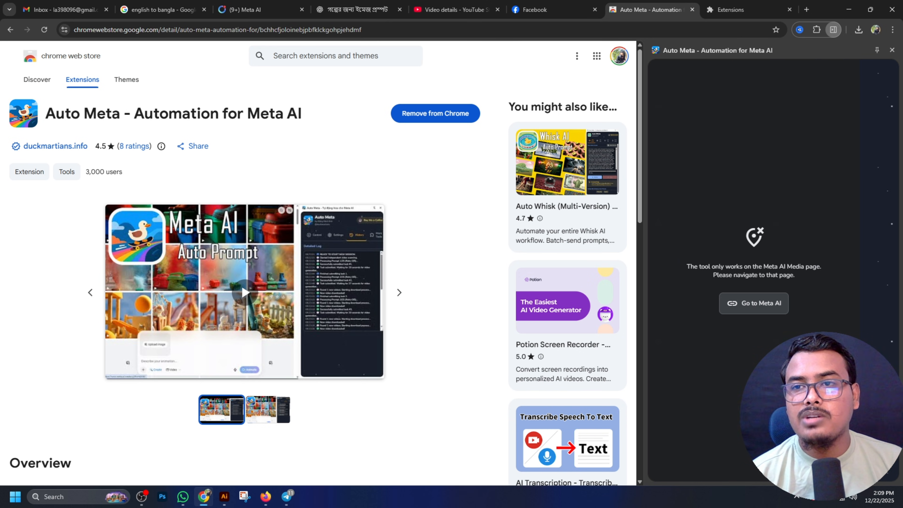
pyautogui.click(748, 304)
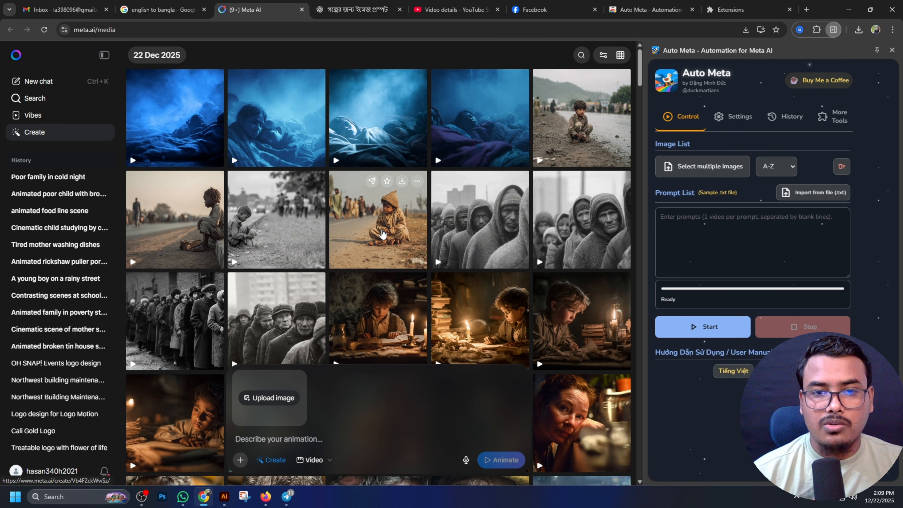
pyautogui.scroll(-5, 382, 233)
pyautogui.scroll(-6, 429, 218)
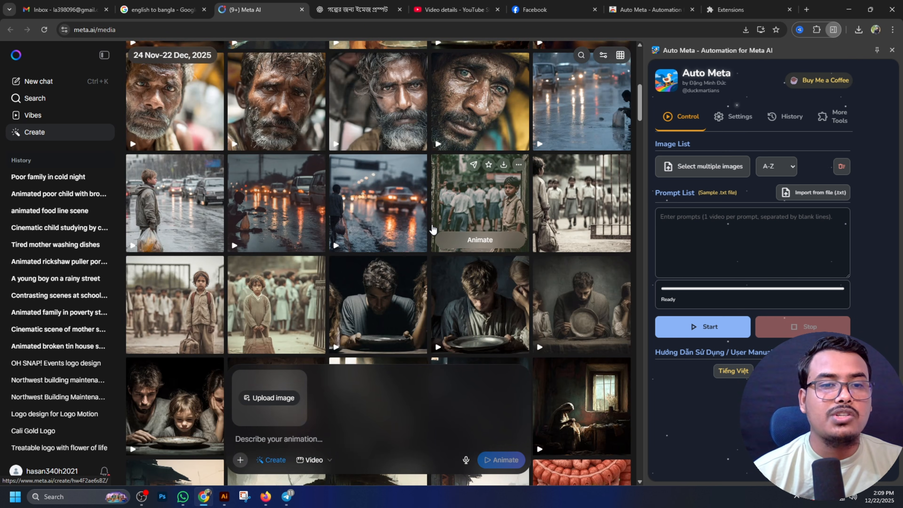
pyautogui.scroll(-4, 433, 229)
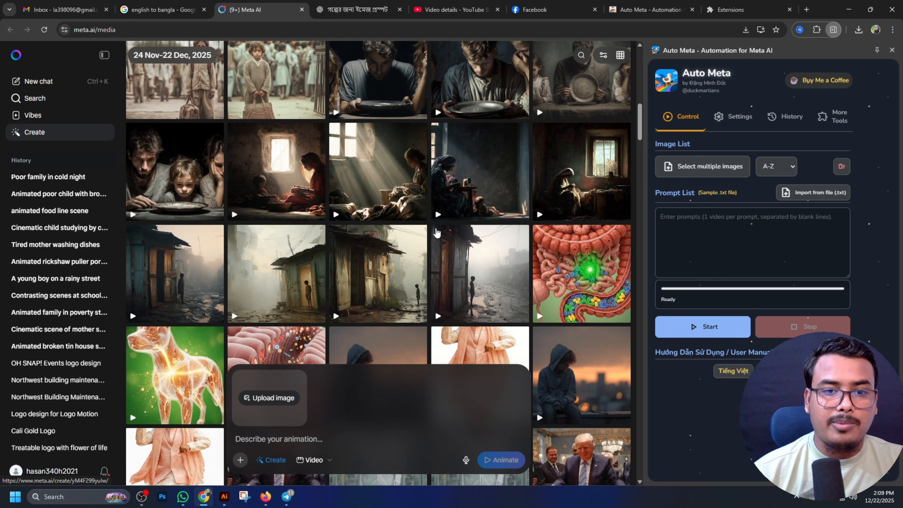
pyautogui.scroll(15, 435, 237)
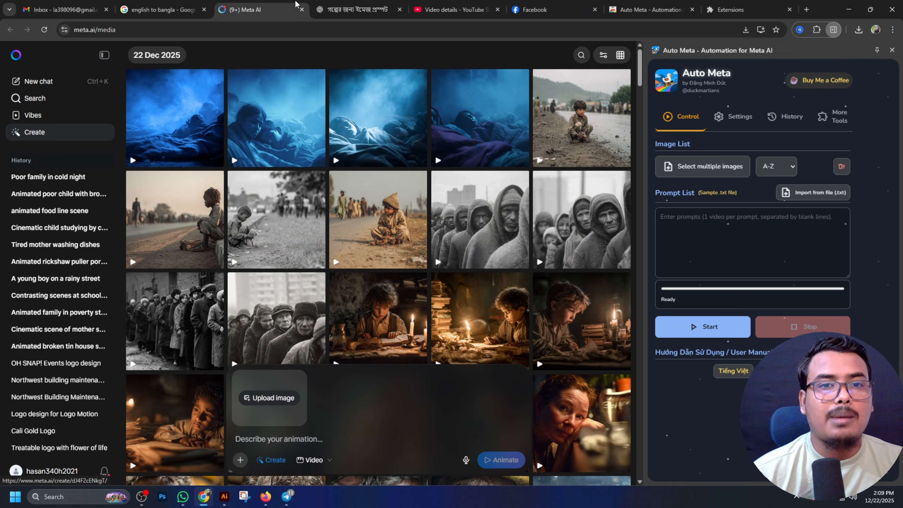
# Switch to ChatGPT and ask in Bengali, in a new chat, for 20 image prompts for a story about a life of poverty.
pyautogui.click(360, 7)
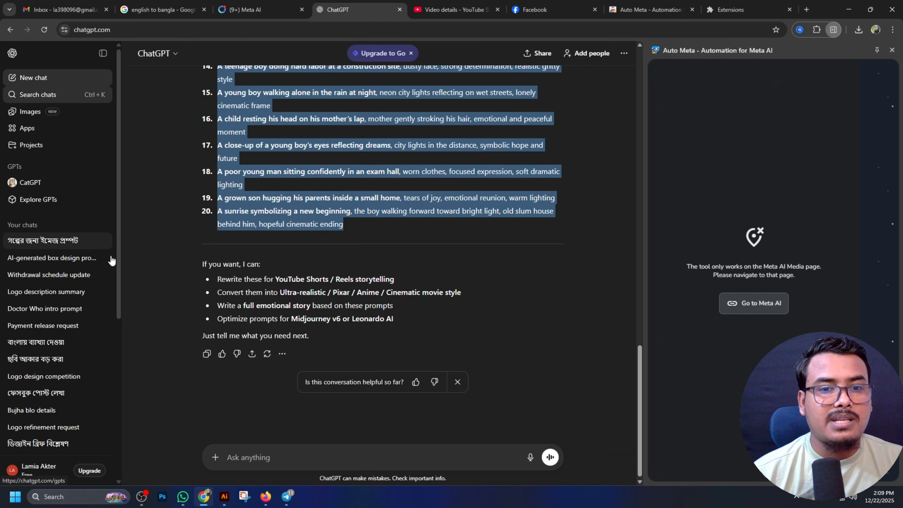
pyautogui.hotkey('ctrl', 'shift', 'o')
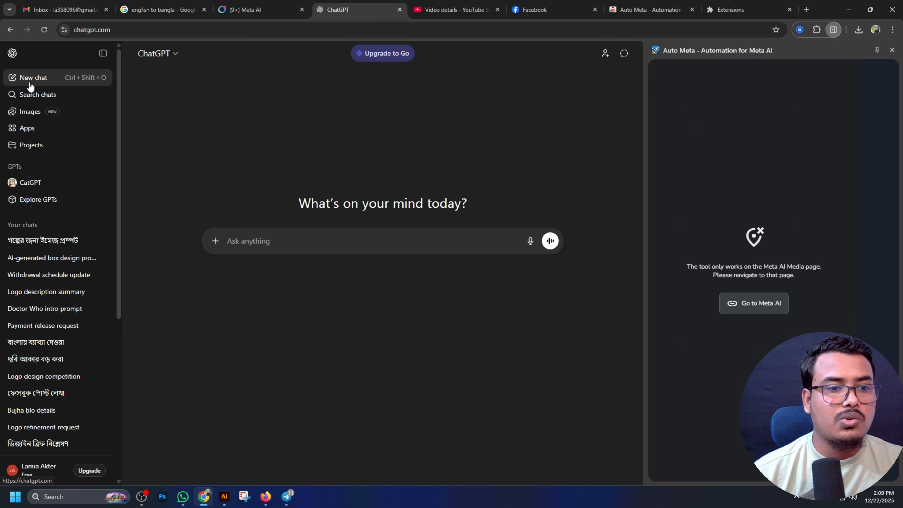
pyautogui.click(73, 245)
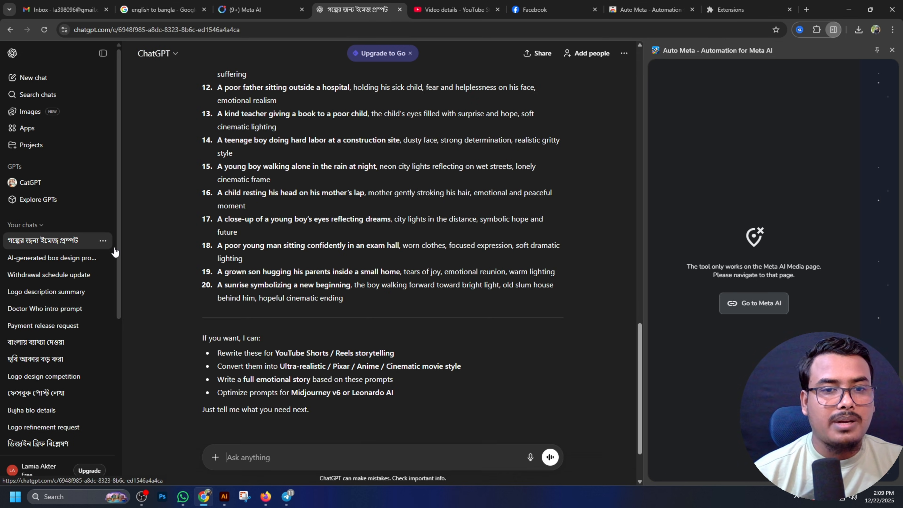
pyautogui.hotkey('ctrl', 'shift', 'o')
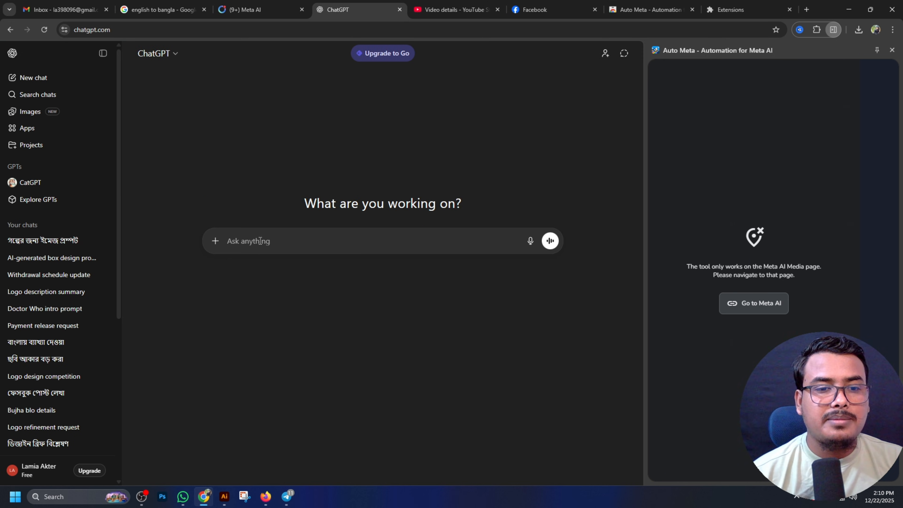
pyautogui.write('আমি একটা গল্প লিখতে চাই সেটা হচ্ছে একটা দরিদ্র জীবনের একটা গল্প হবে এটার জন্য তুমি আমাকে 20 টা ইমেজ prompt লিখে দাও')
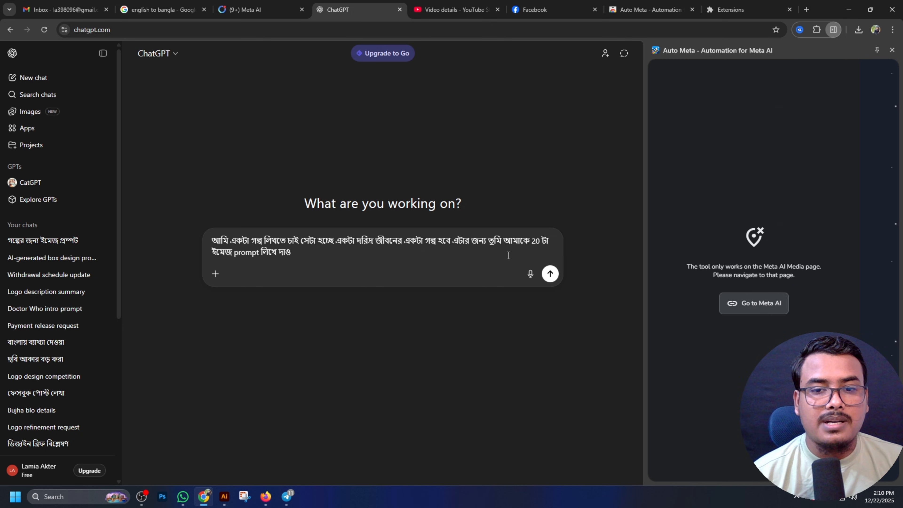
pyautogui.click(550, 274)
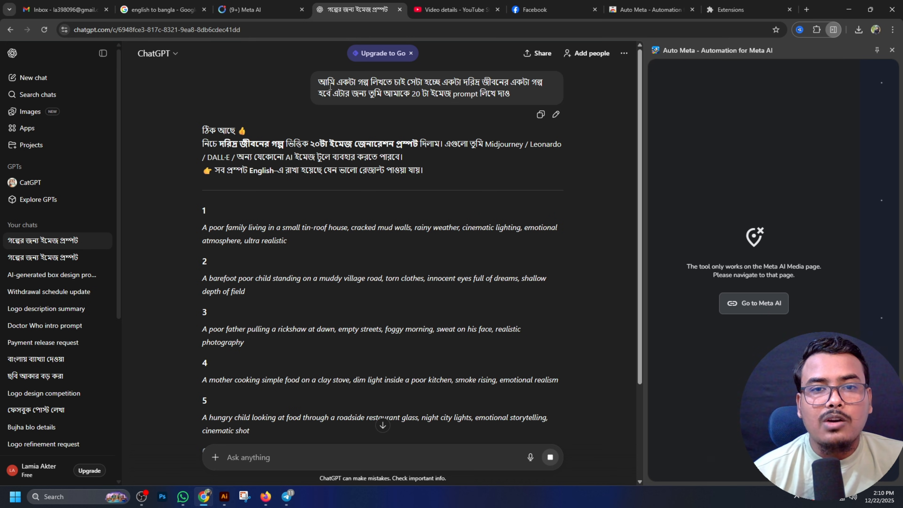
# Review ChatGPT's reply and copy all 20 image prompts, starting from the text of the first one.
pyautogui.moveTo(322, 85); pyautogui.dragTo(535, 90)
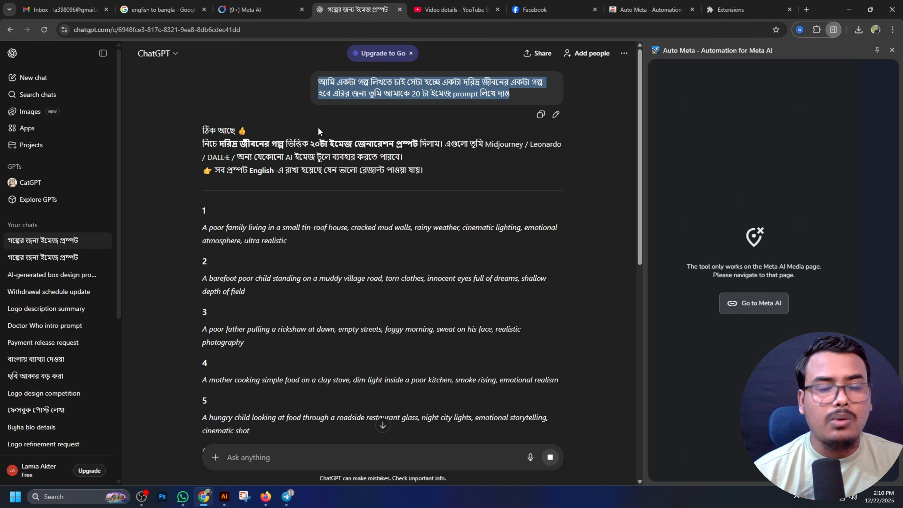
pyautogui.scroll(-10, 341, 257)
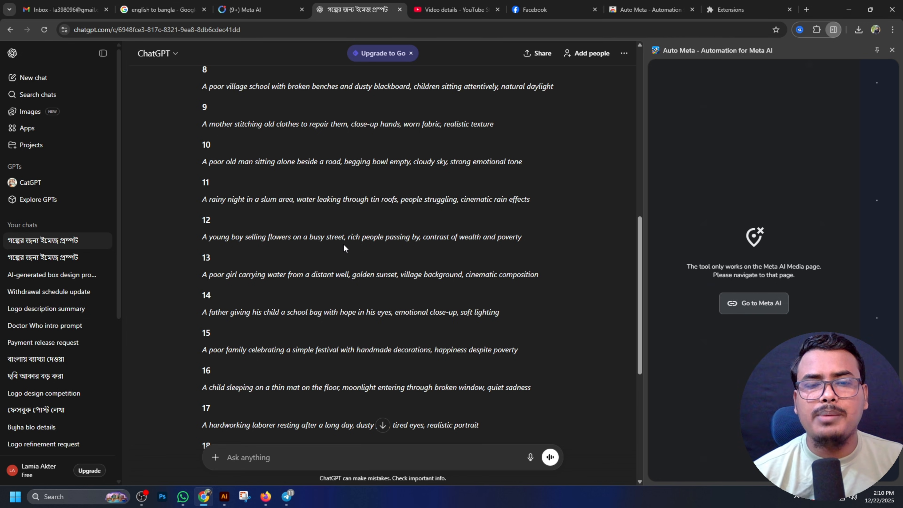
pyautogui.scroll(-8, 343, 244)
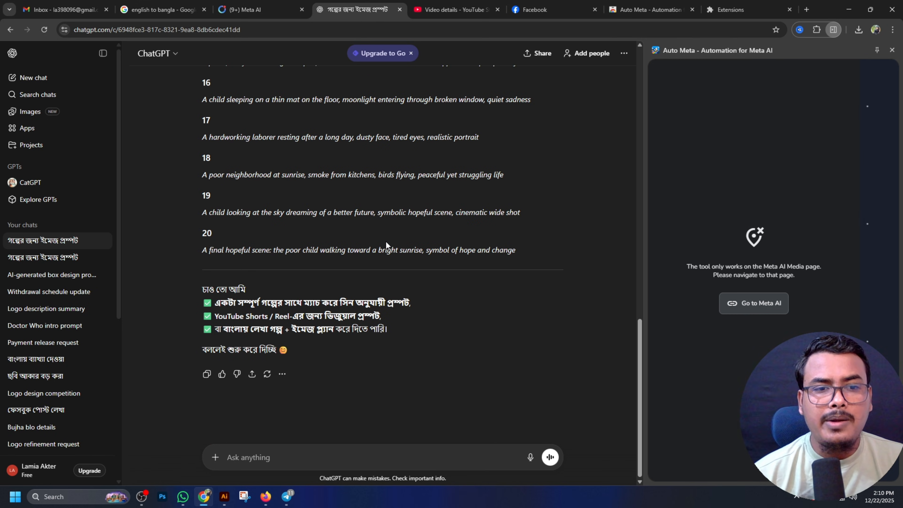
pyautogui.moveTo(522, 253); pyautogui.dragTo(204, 101)
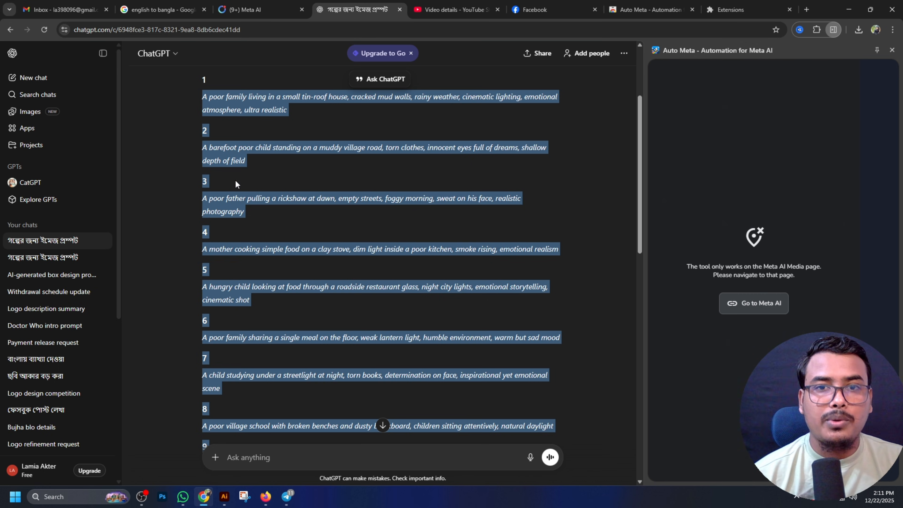
# Return to the Meta AI media page from the Auto Meta extension and check its general and download settings.
pyautogui.click(647, 9)
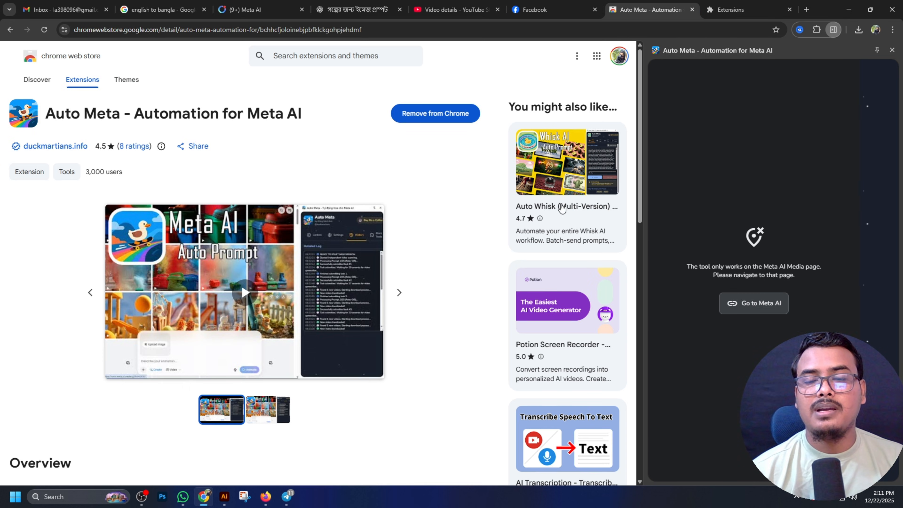
pyautogui.click(734, 10)
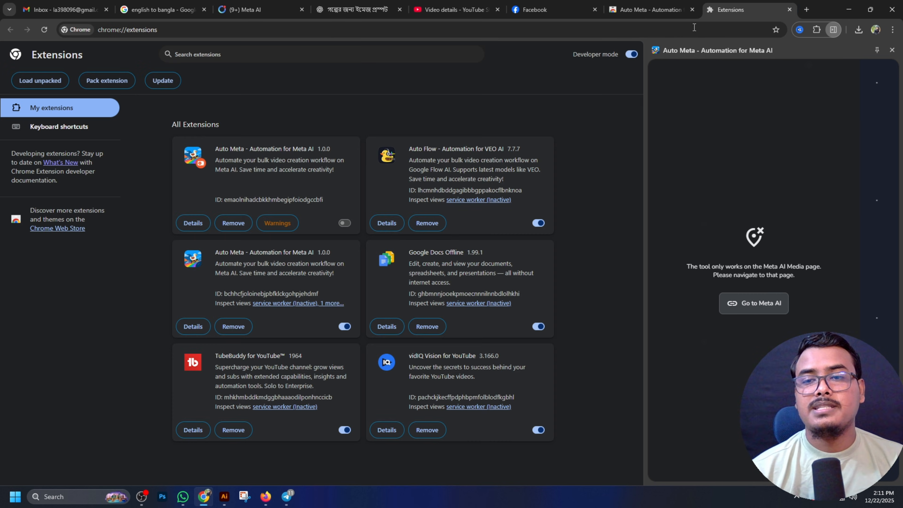
pyautogui.click(759, 303)
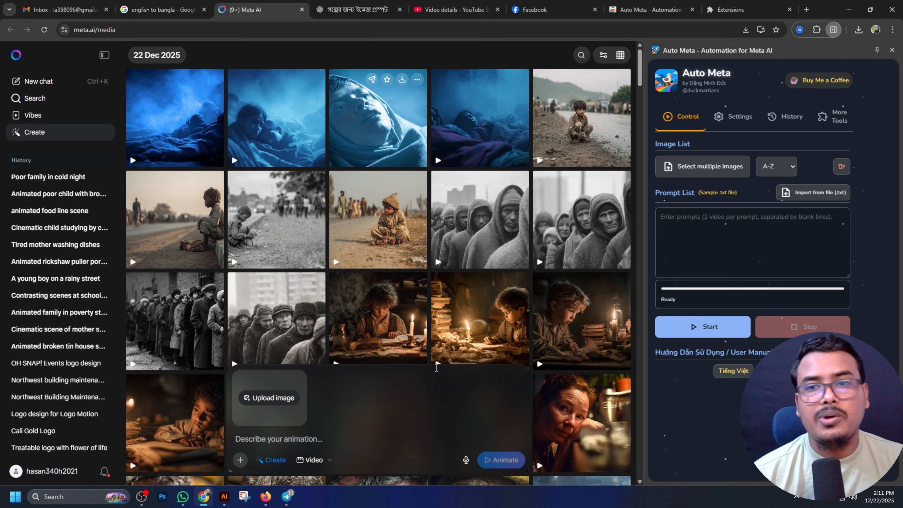
pyautogui.click(741, 123)
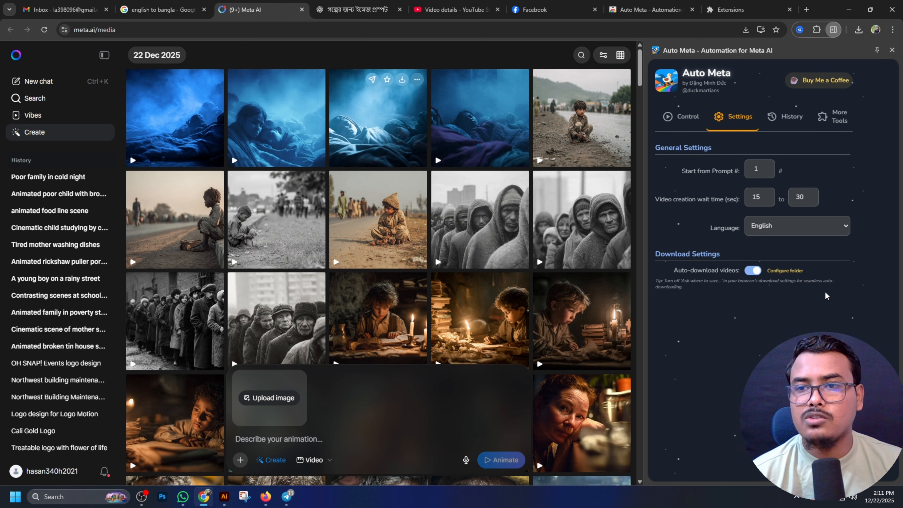
# Paste the copied prompts into Auto Meta's Prompt List and start the automated video creation.
pyautogui.click(684, 116)
pyautogui.click(701, 235)
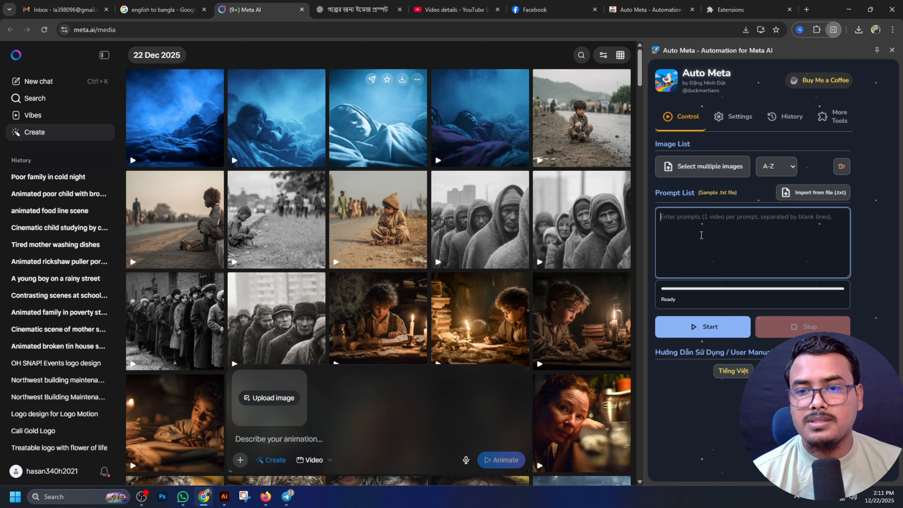
pyautogui.scroll(15, 702, 235)
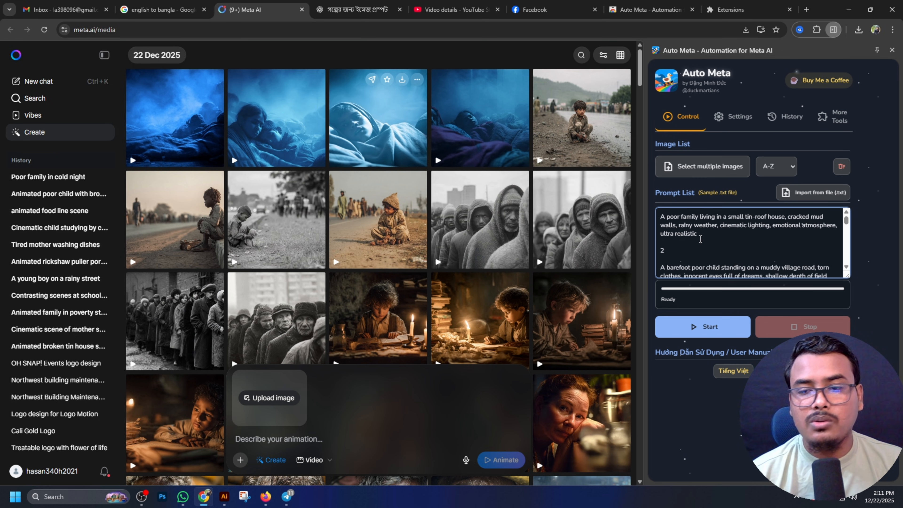
pyautogui.scroll(-10, 697, 246)
pyautogui.click(710, 327)
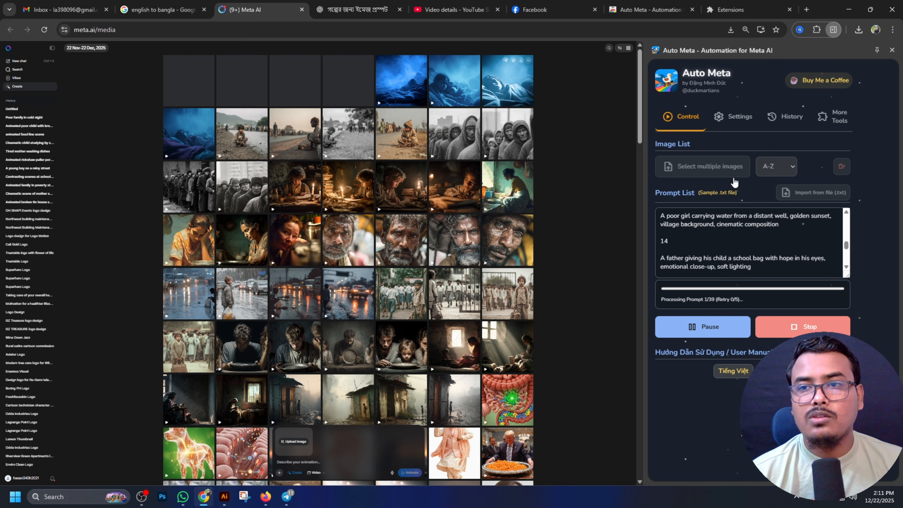
# Open the Downloads folder in File Explorer, maximize it, and look through the video files saved today.
pyautogui.doubleClick(845, 17)
pyautogui.press('super+d')
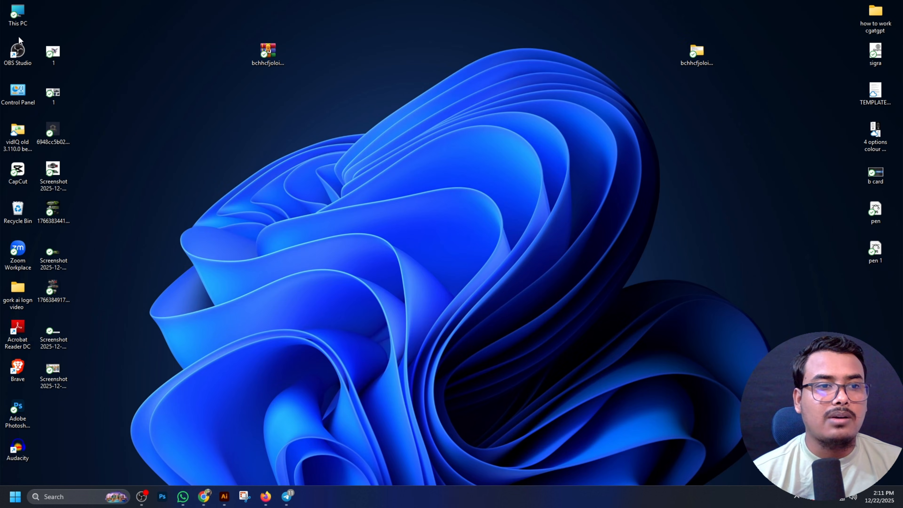
pyautogui.doubleClick(17, 14)
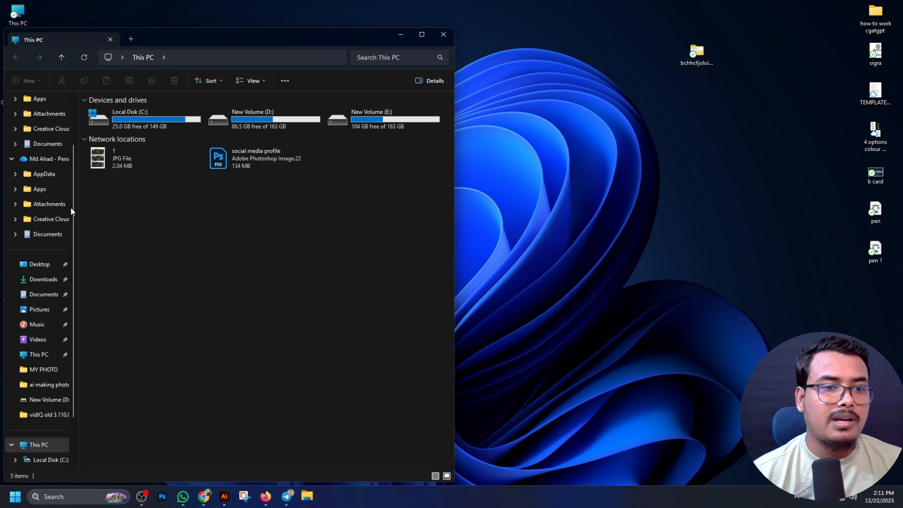
pyautogui.click(34, 280)
pyautogui.click(421, 34)
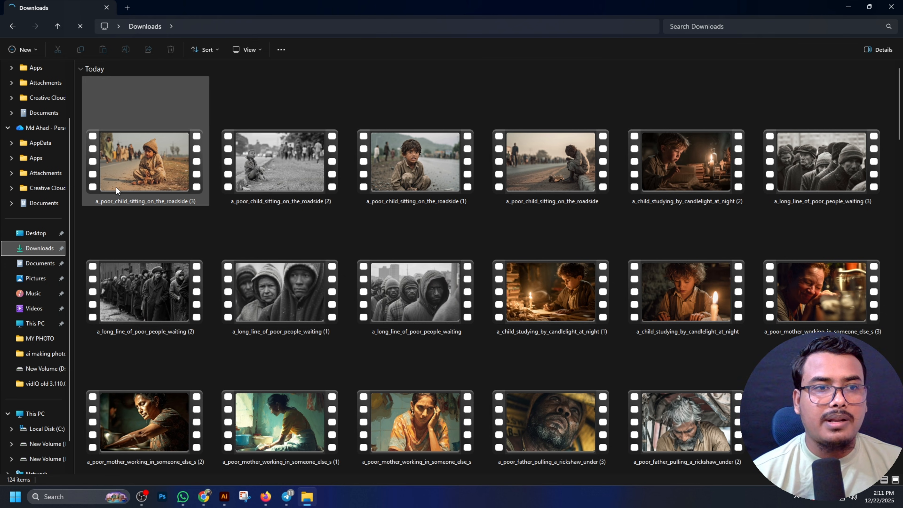
pyautogui.scroll(-10, 633, 306)
pyautogui.scroll(6, 500, 306)
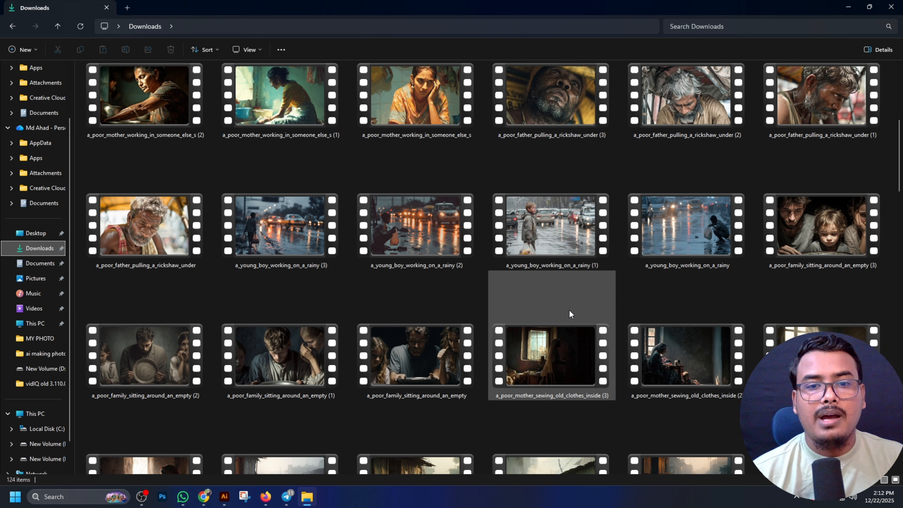
pyautogui.scroll(-3, 569, 311)
pyautogui.scroll(10, 597, 287)
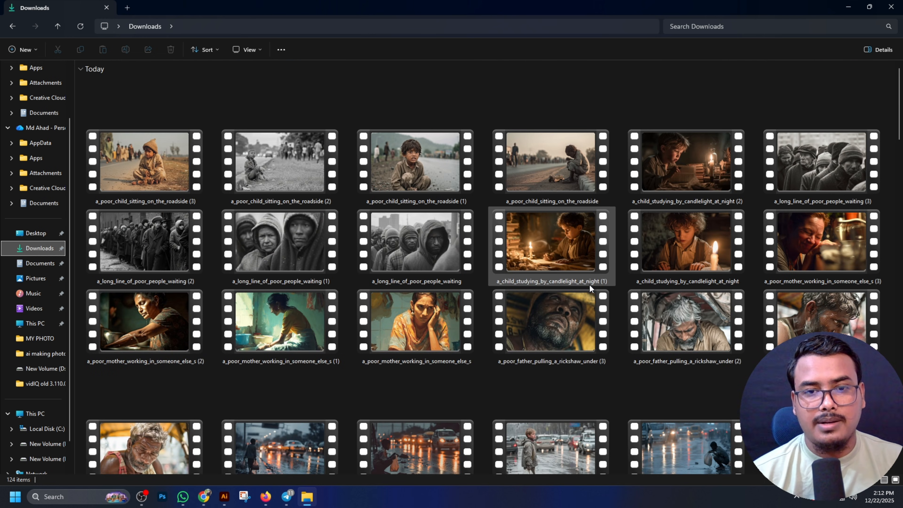
pyautogui.click(849, 12)
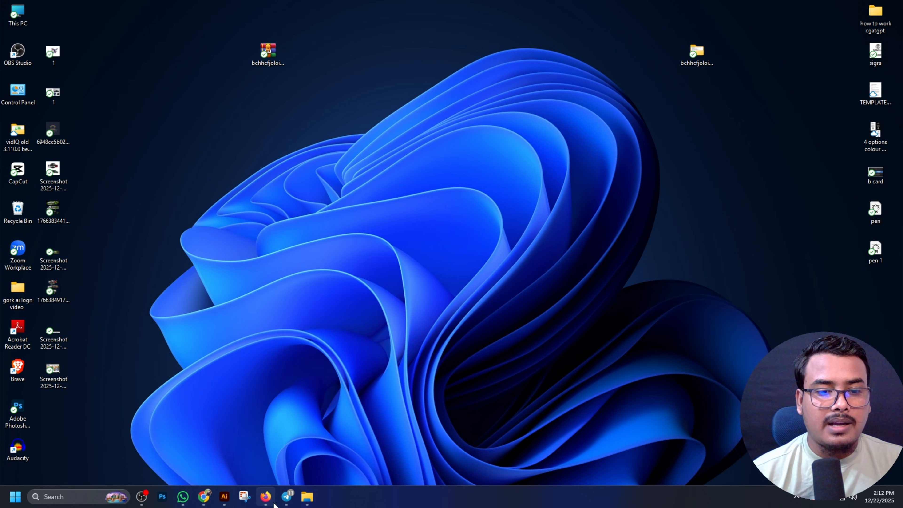
# Check the Auto Meta generation progress in Chrome and compare it with the videos in the Downloads folder.
pyautogui.click(204, 497)
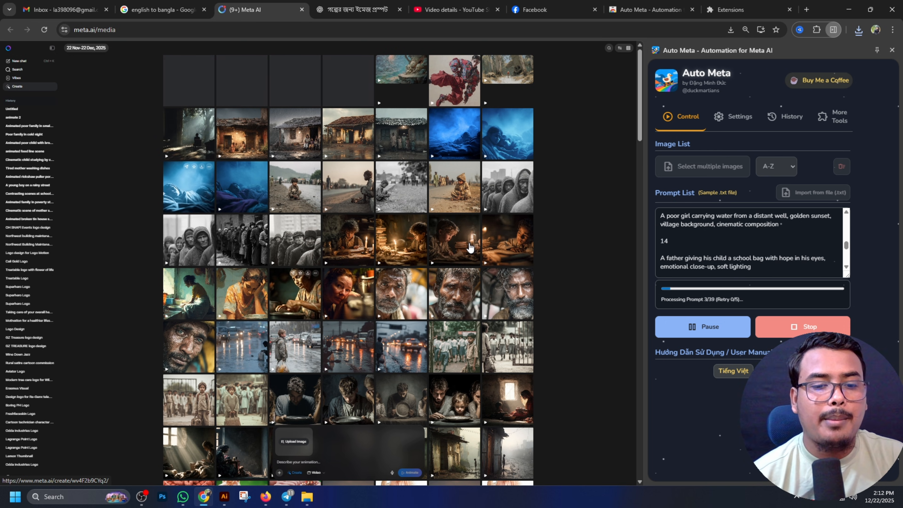
pyautogui.click(307, 497)
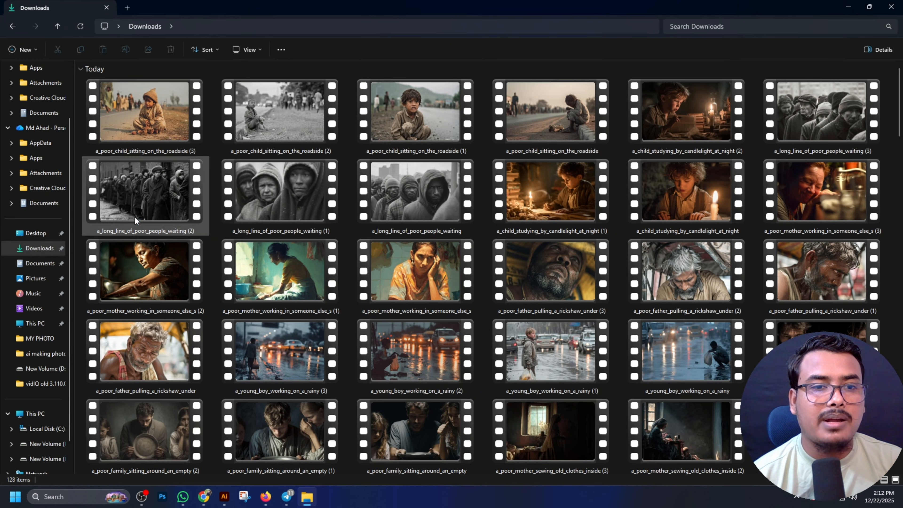
pyautogui.click(851, 7)
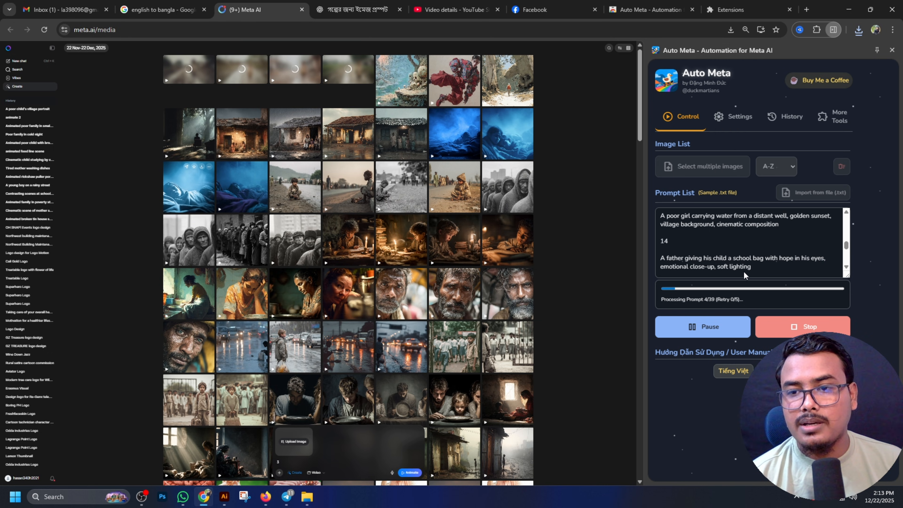
# Examine the start of Auto Meta's Prompt List and highlight the standalone number 2 between the first two prompts.
pyautogui.scroll(5, 725, 250)
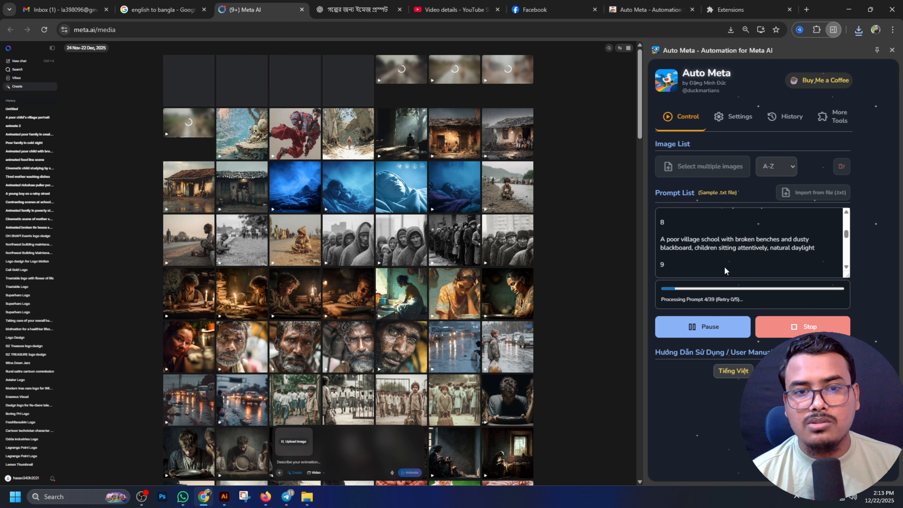
pyautogui.scroll(1, 699, 255)
pyautogui.scroll(6, 702, 256)
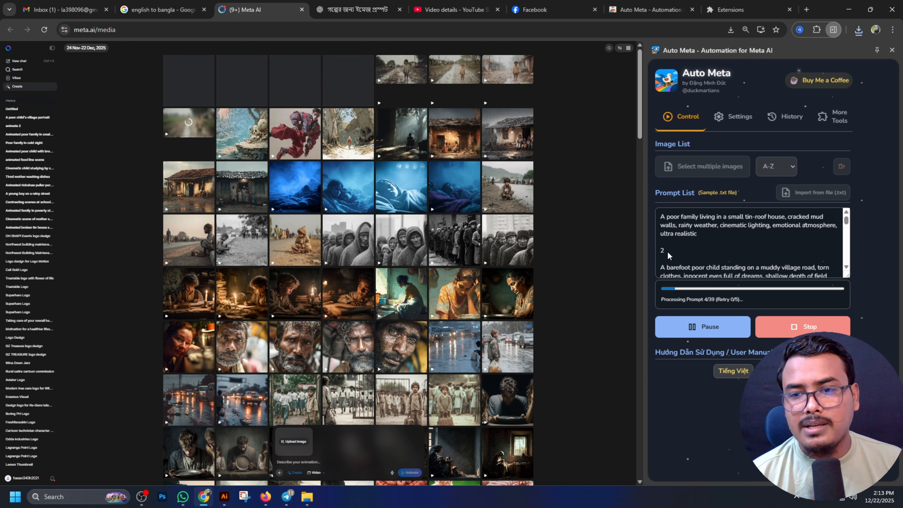
pyautogui.moveTo(653, 250); pyautogui.dragTo(699, 252)
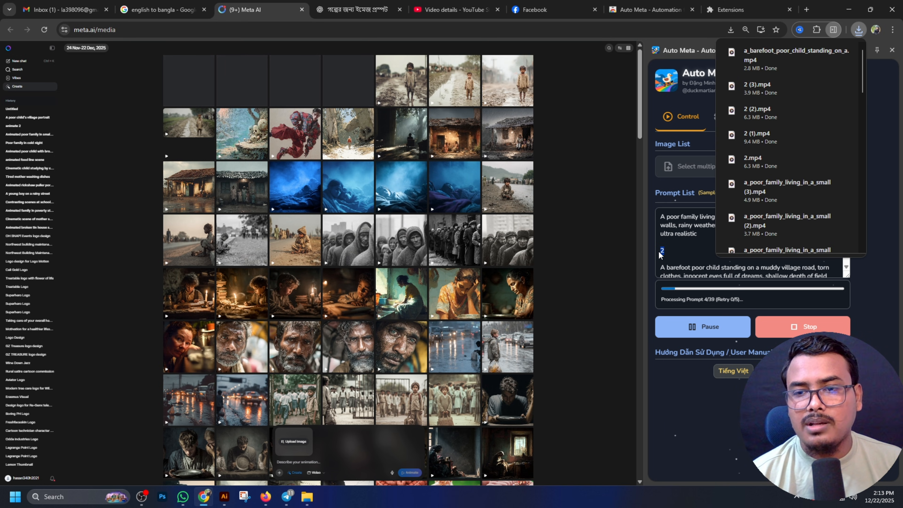
pyautogui.click(668, 253)
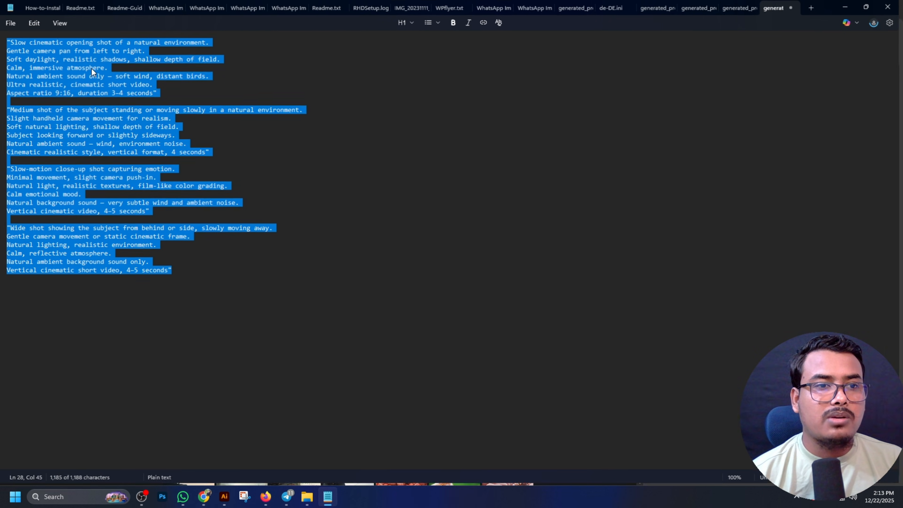
# Switch to Notepad and replace the old text in the open file with the image prompts copied from ChatGPT.
pyautogui.moveTo(216, 296); pyautogui.dragTo(1, 44)
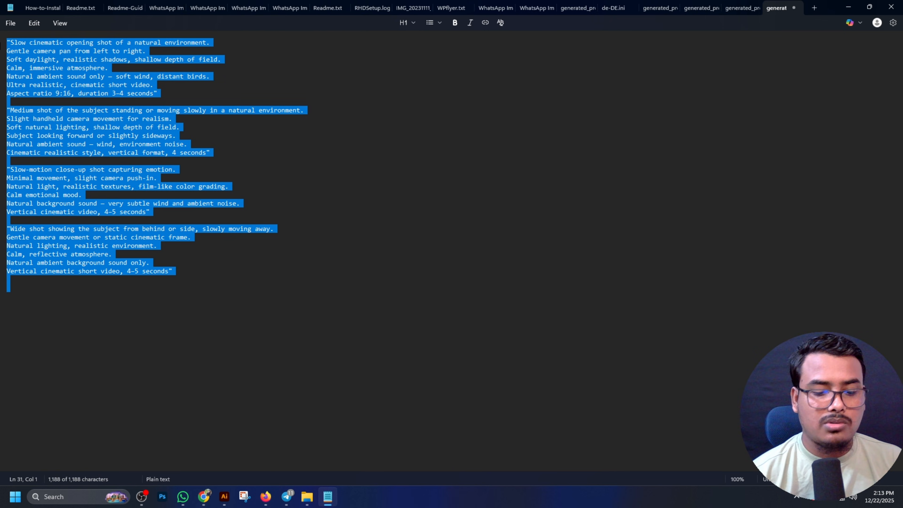
pyautogui.press('BackSpace')
pyautogui.click(870, 7)
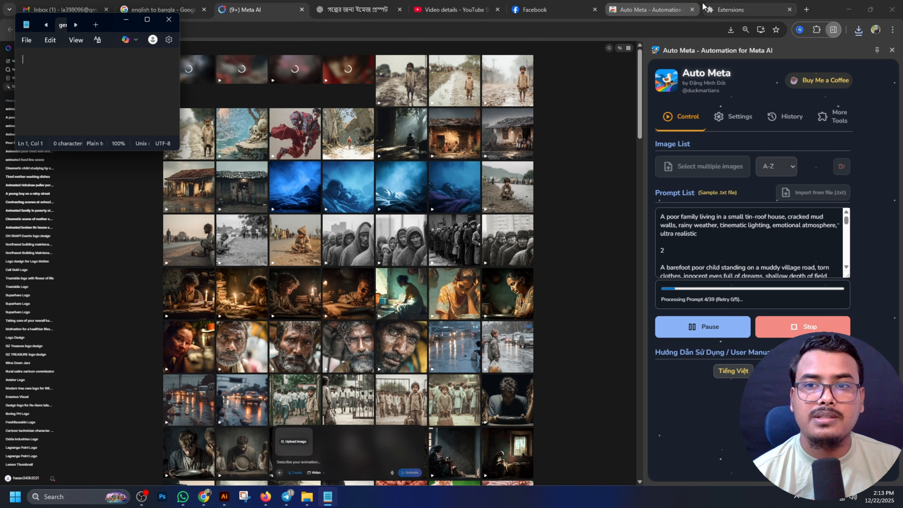
pyautogui.click(351, 4)
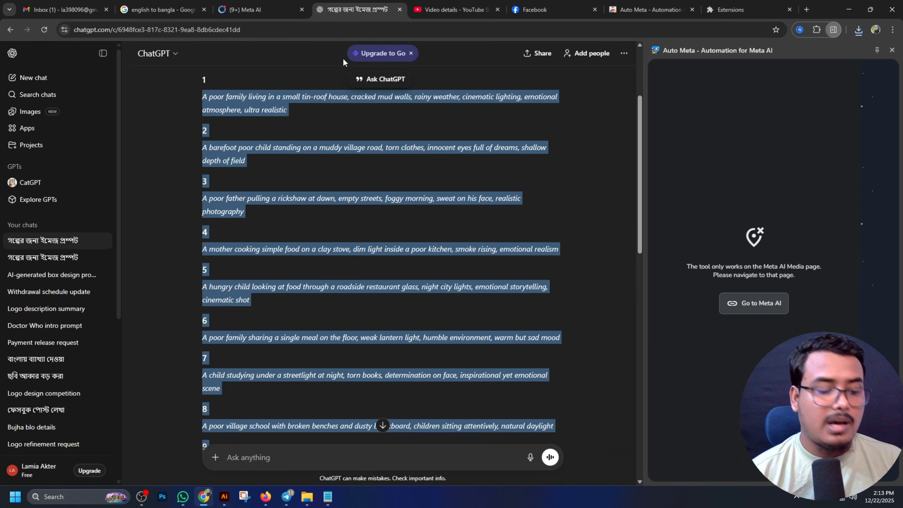
pyautogui.click(330, 501)
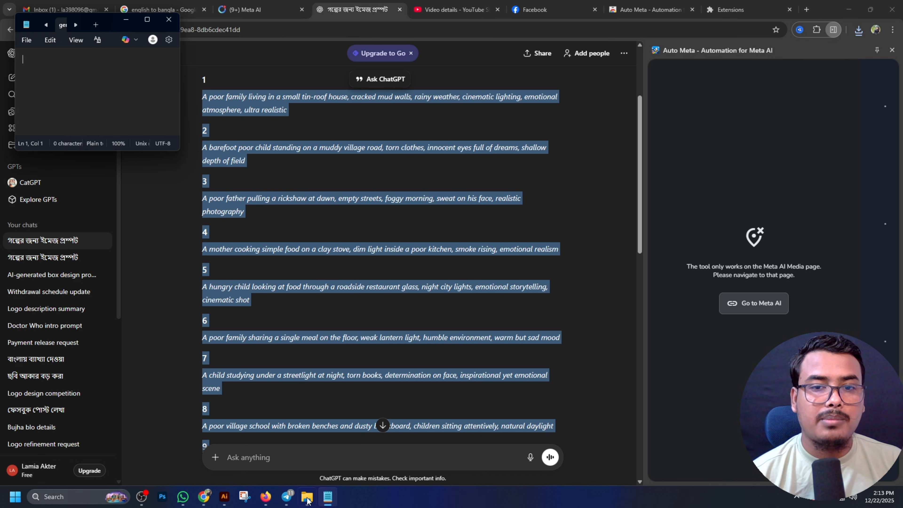
pyautogui.click(154, 24)
pyautogui.hotkey('ctrl', 'v')
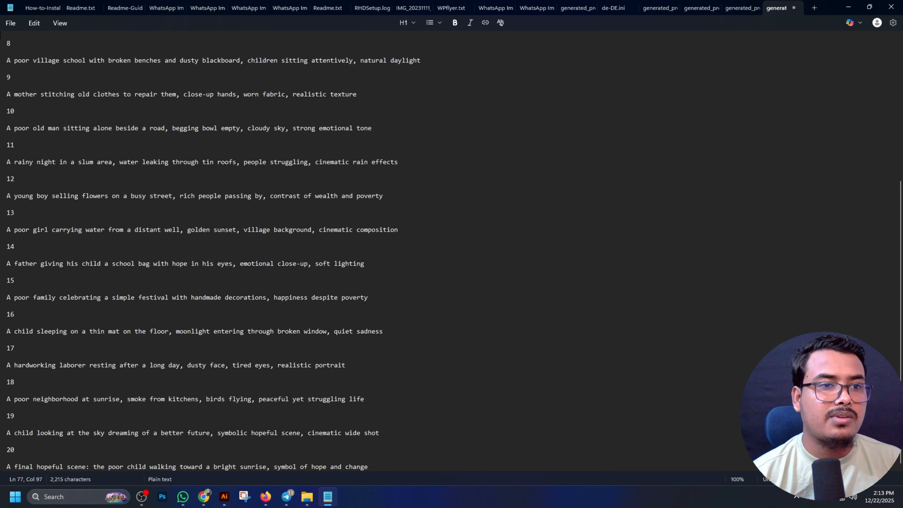
# Remove the standalone numbers 2 through 10 between the pasted prompts in Notepad.
pyautogui.scroll(5, 23, 57)
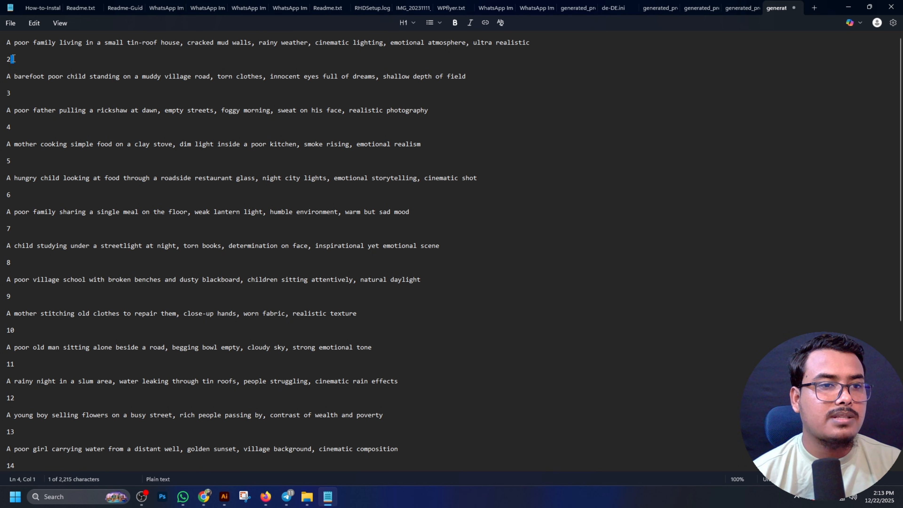
pyautogui.click(18, 94)
pyautogui.press('Delete')
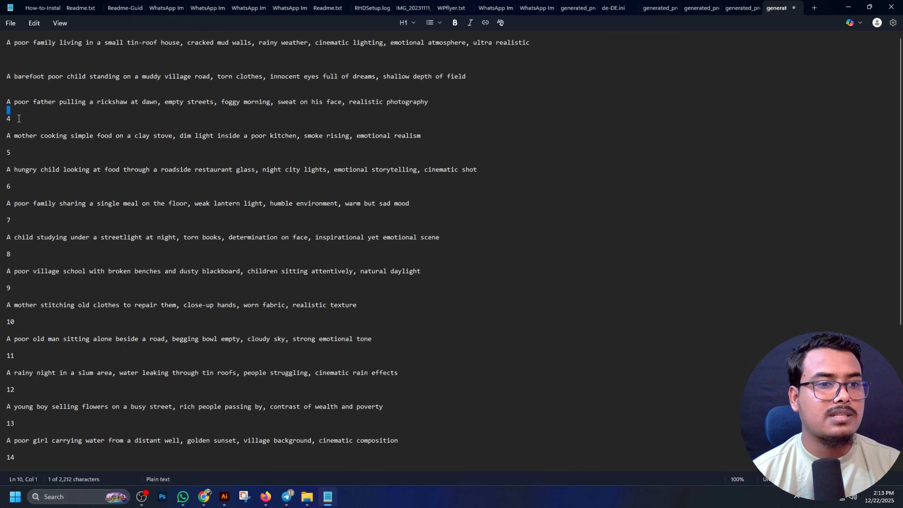
pyautogui.press('BackSpace')
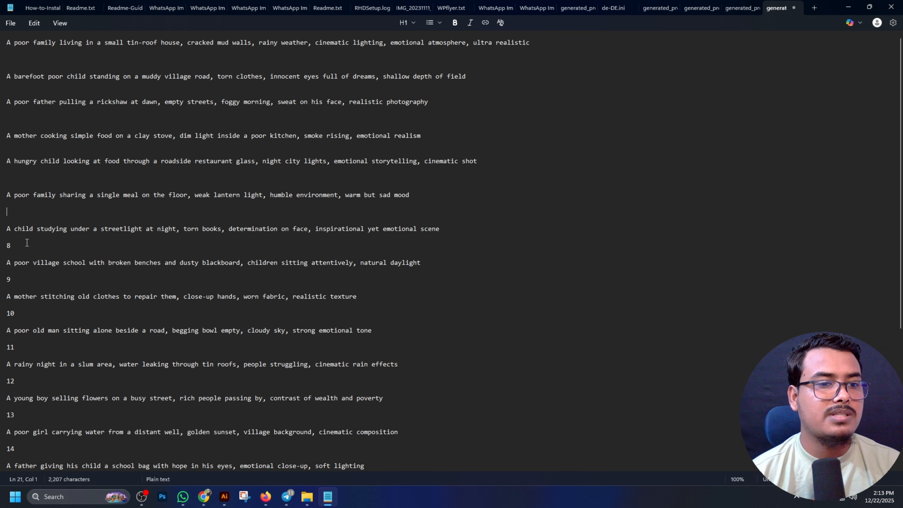
pyautogui.press('BackSpace')
pyautogui.press('BackSpace')
pyautogui.click(38, 307)
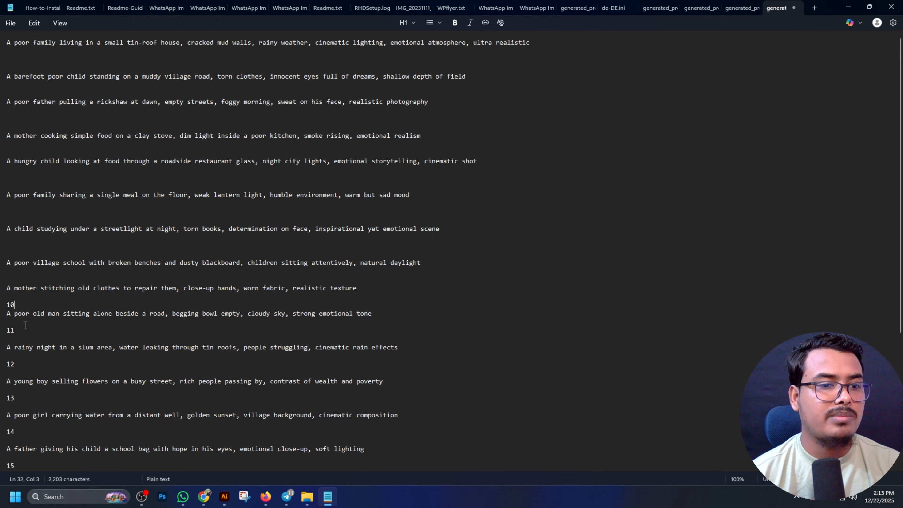
pyautogui.press('BackSpace')
# Remove the remaining standalone numbers 11 through 20 so only the prompt texts are left.
pyautogui.scroll(-3, 16, 293)
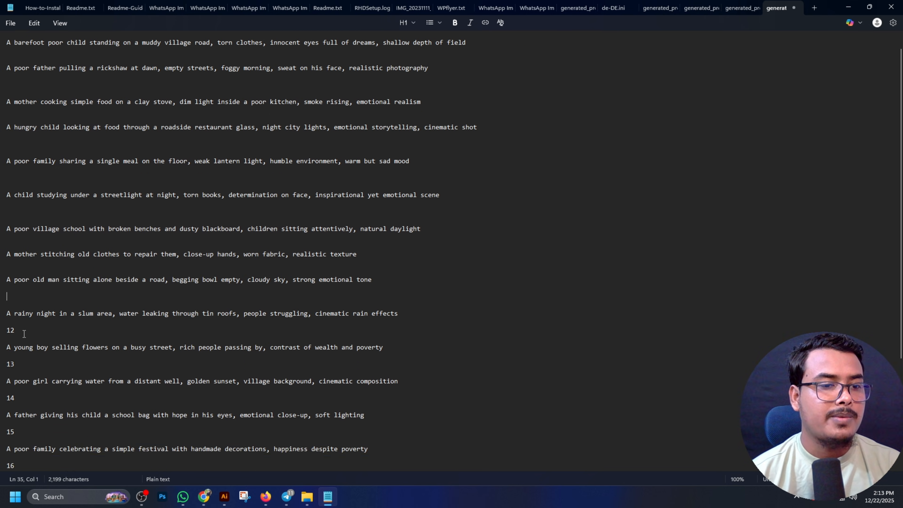
pyautogui.press('BackSpace')
pyautogui.press('BackSpace')
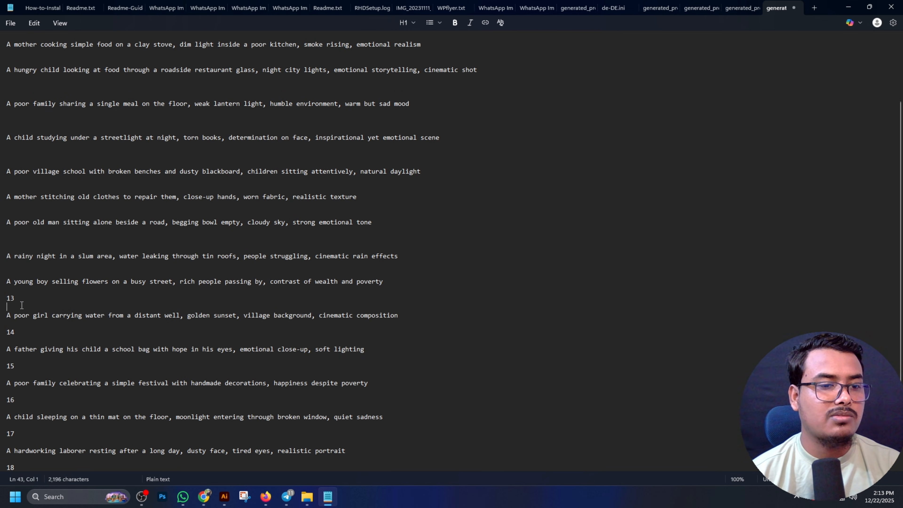
pyautogui.scroll(-2, 17, 230)
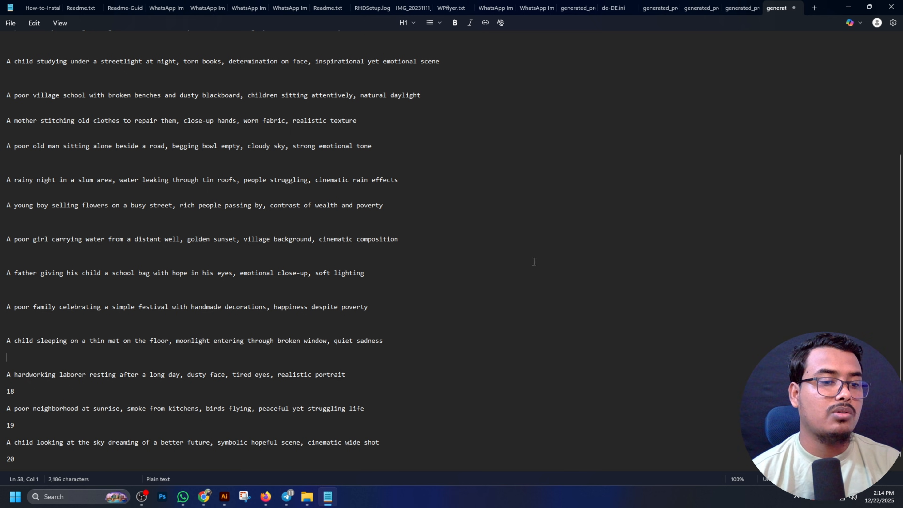
pyautogui.scroll(-1, 84, 263)
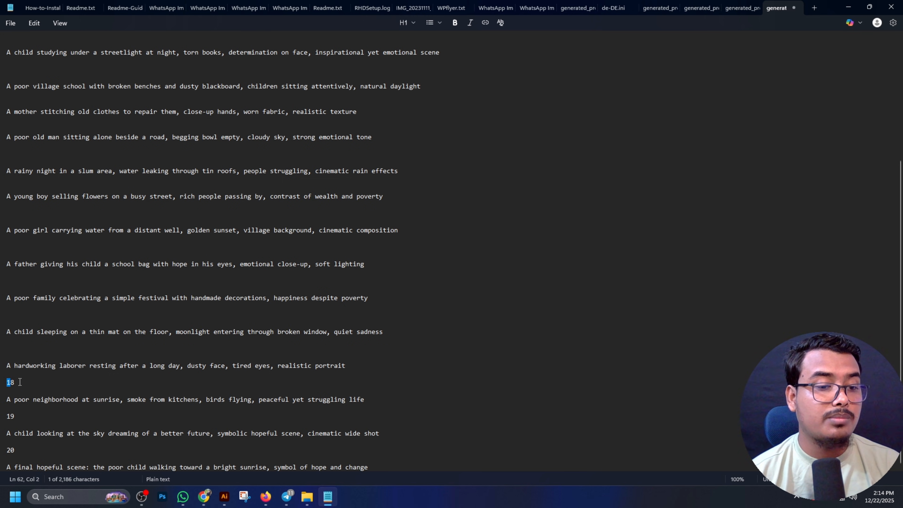
pyautogui.press('Right')
pyautogui.press('Delete')
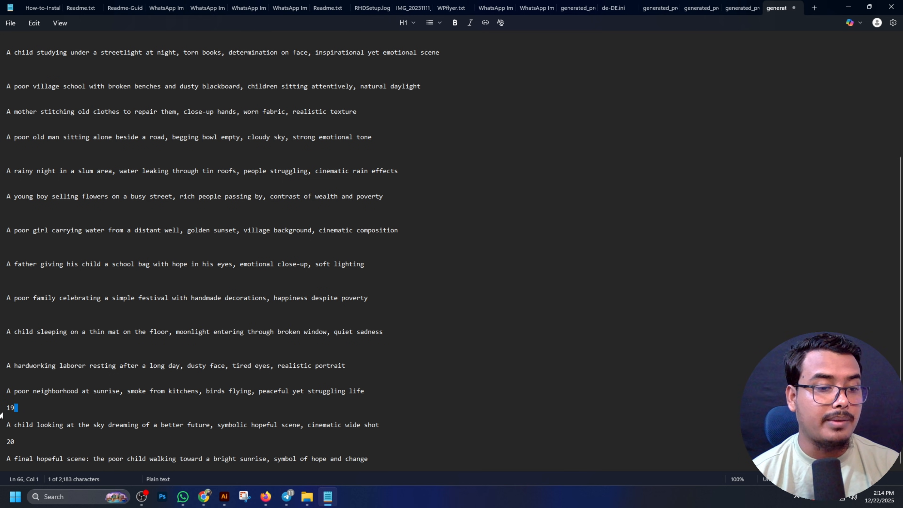
pyautogui.press('Delete')
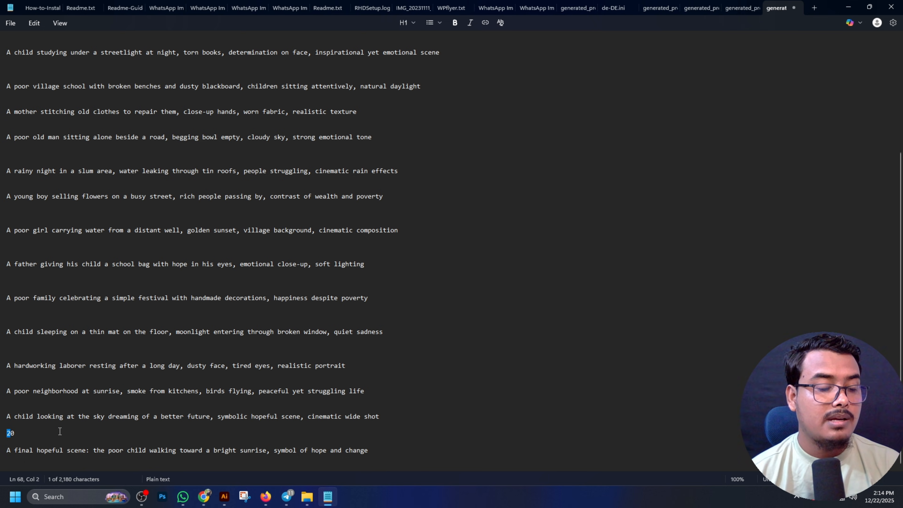
pyautogui.press('Delete')
# Review the cleaned prompts in Notepad and highlight them from the first prompt down to the final hopeful scene.
pyautogui.scroll(5, 328, 310)
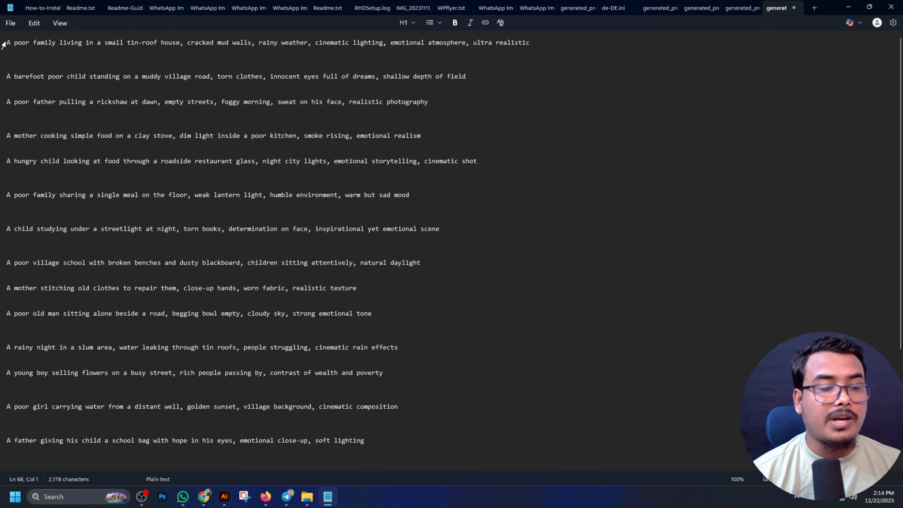
pyautogui.moveTo(3, 44); pyautogui.dragTo(563, 45)
pyautogui.moveTo(594, 84); pyautogui.dragTo(594, 90)
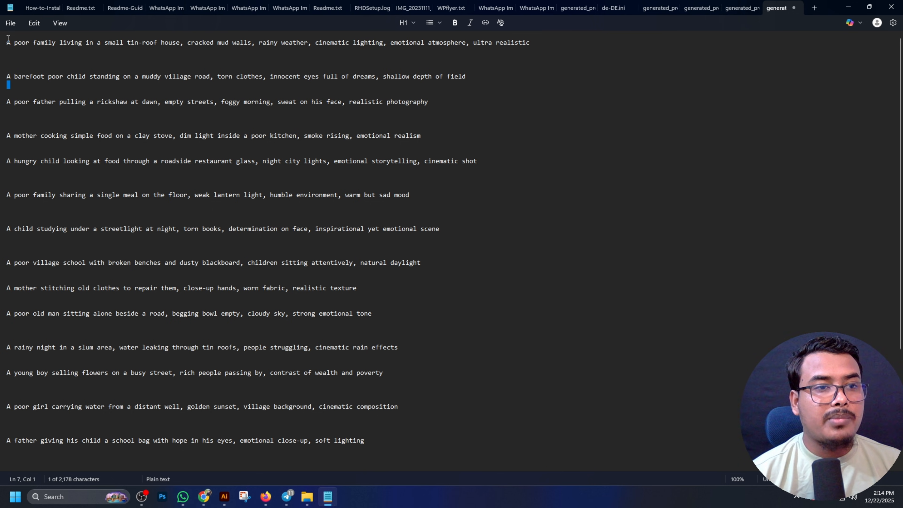
pyautogui.moveTo(7, 38); pyautogui.dragTo(345, 506)
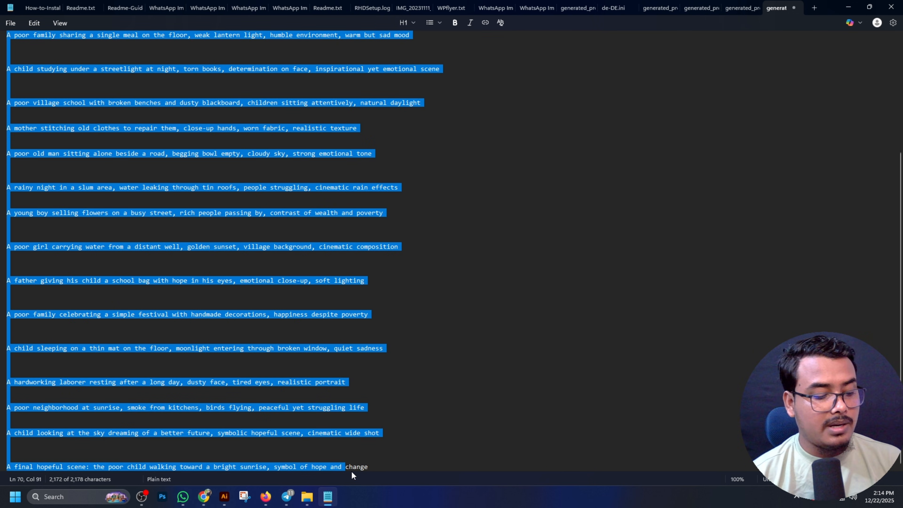
# Return to the Meta AI media page to check the generation progress and browse the newly saved videos in Downloads.
pyautogui.click(202, 502)
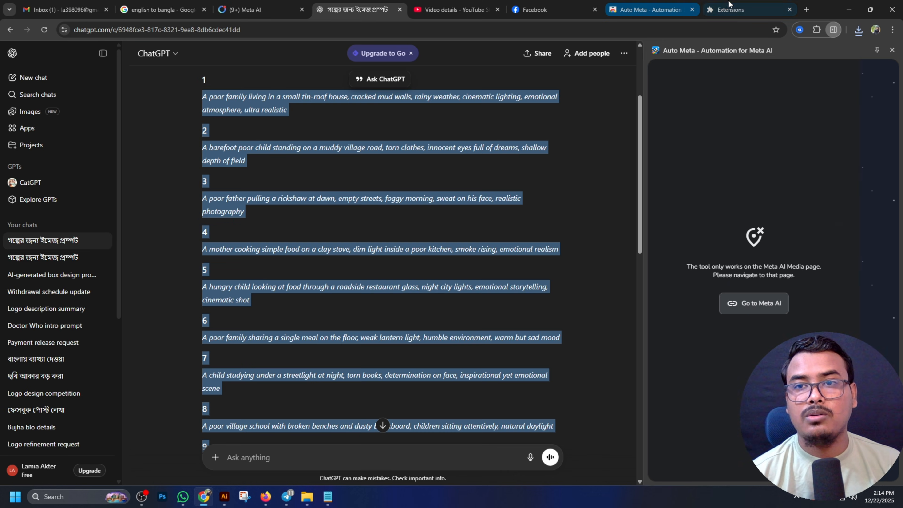
pyautogui.click(249, 10)
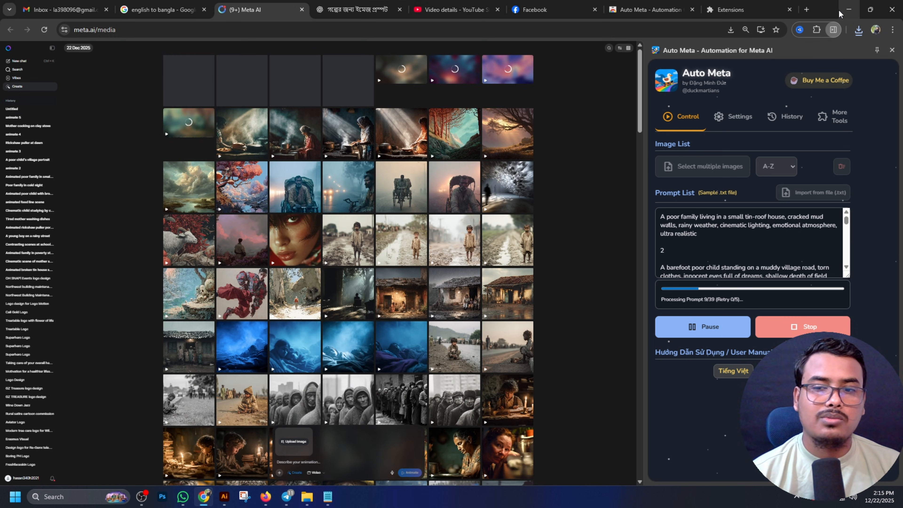
pyautogui.click(308, 501)
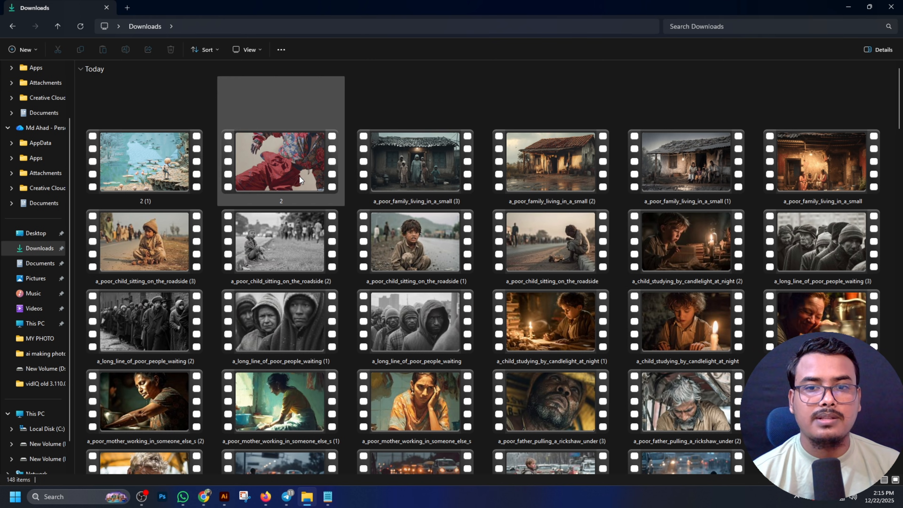
pyautogui.scroll(-10, 398, 276)
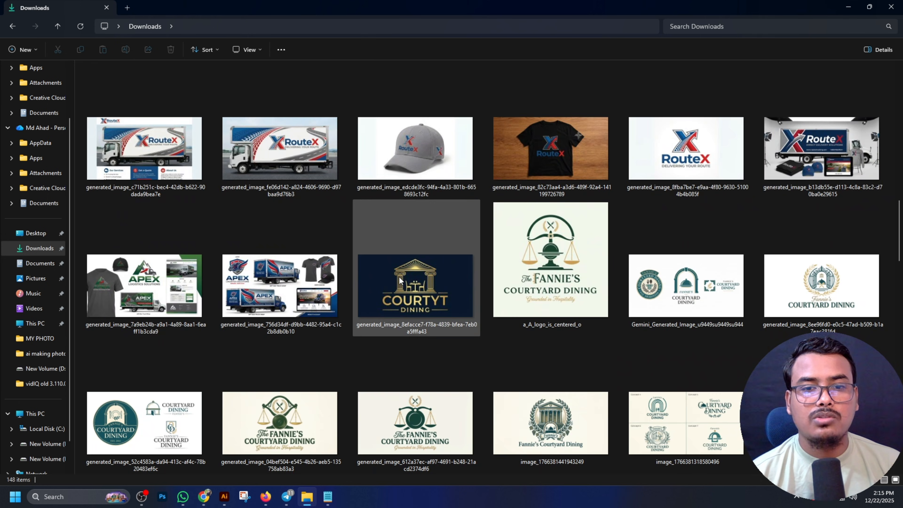
# Leave the Downloads folder, stop the running Auto Meta prompt batch, and reset the Meta AI page to its default zoom.
pyautogui.scroll(10, 399, 276)
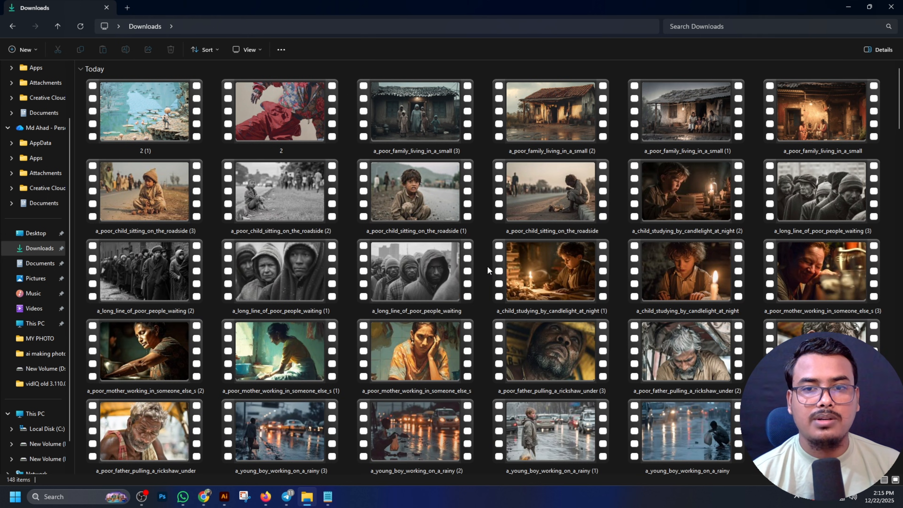
pyautogui.click(849, 8)
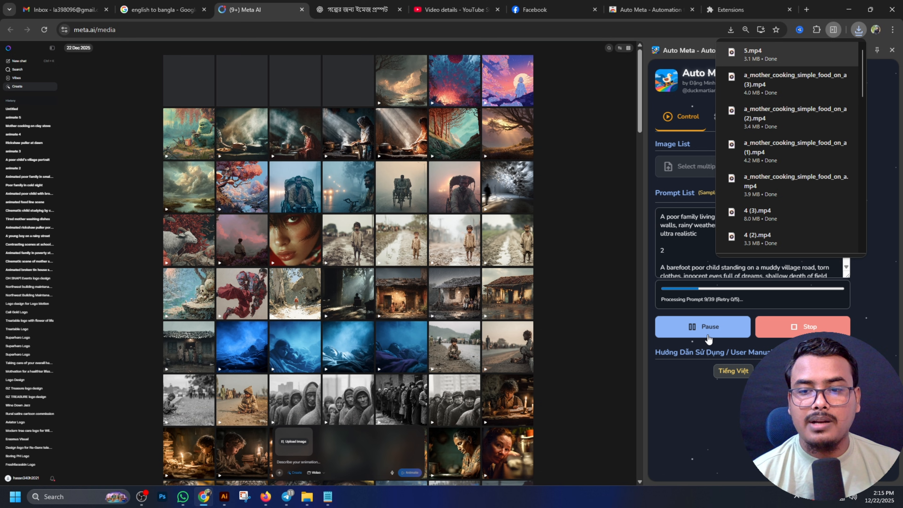
pyautogui.click(809, 327)
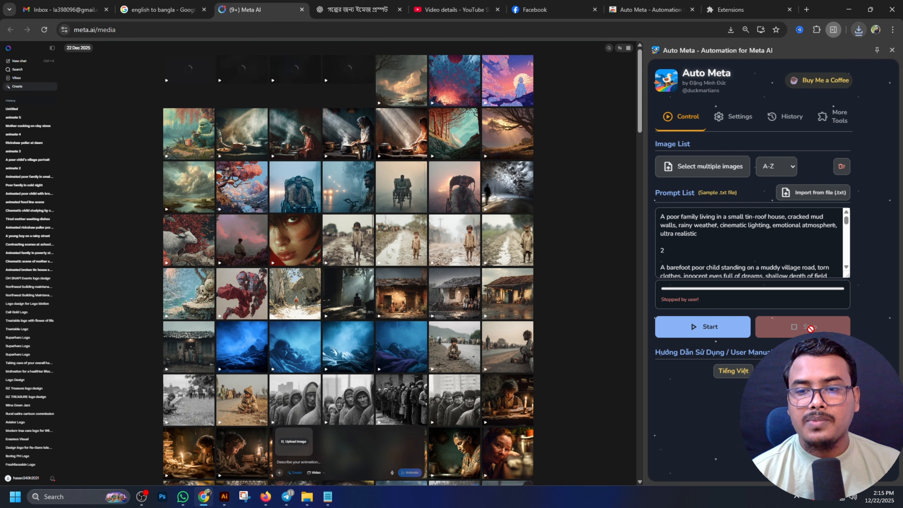
pyautogui.hotkey('ctrl', '0')
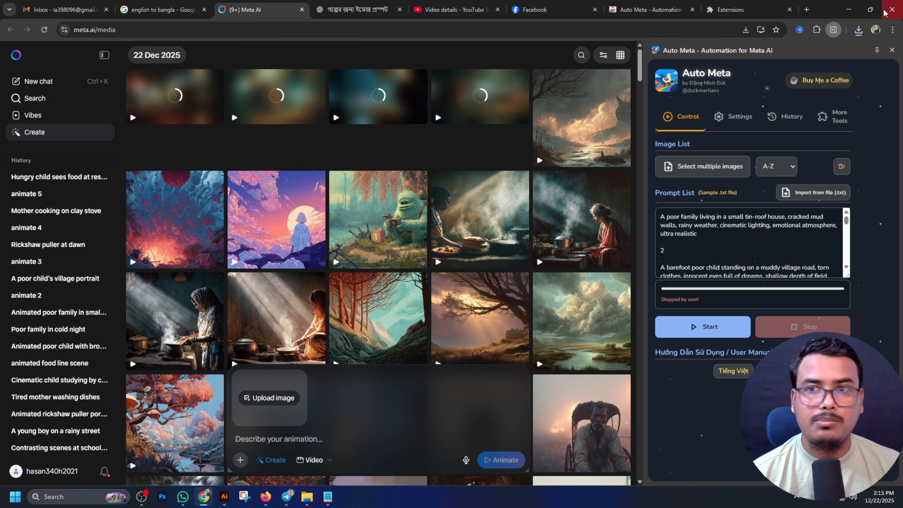
# Clear the desktop of open windows, launch CapCut, and import the downloaded Meta AI clips into a project timeline.
pyautogui.click(849, 14)
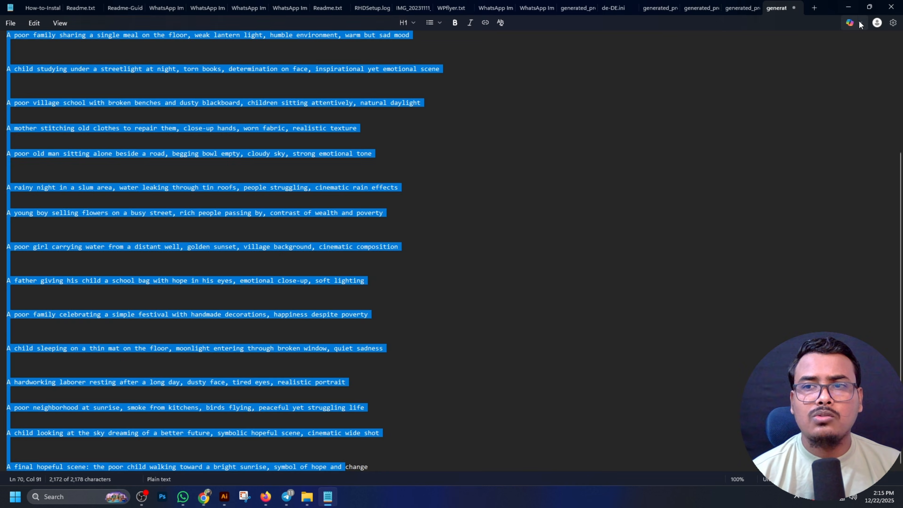
pyautogui.click(848, 7)
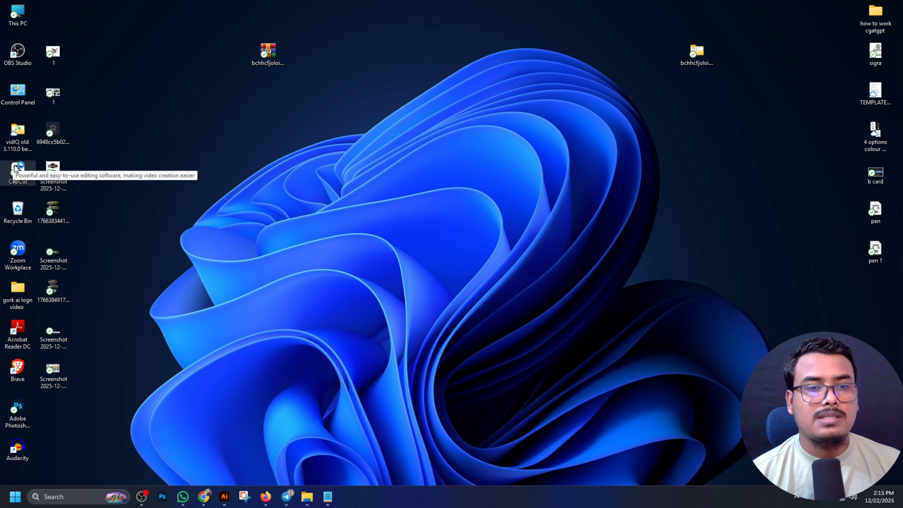
pyautogui.doubleClick(18, 172)
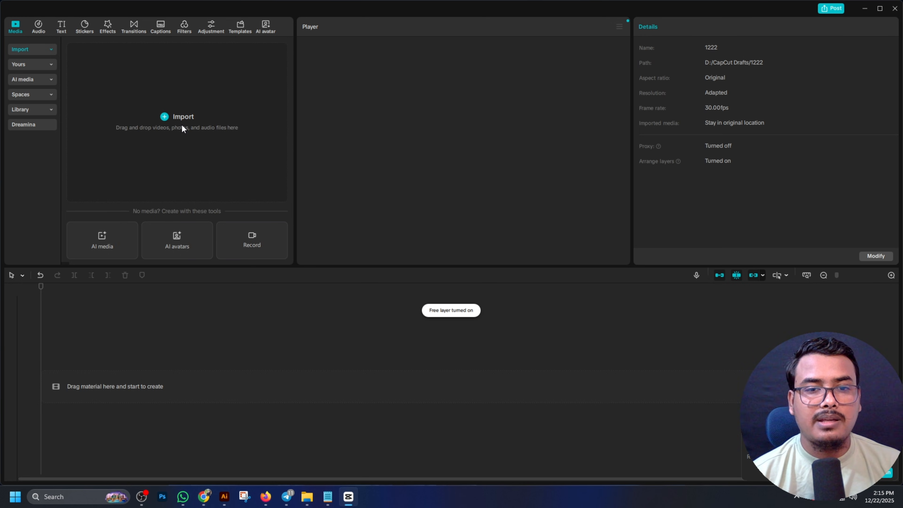
pyautogui.click(181, 127)
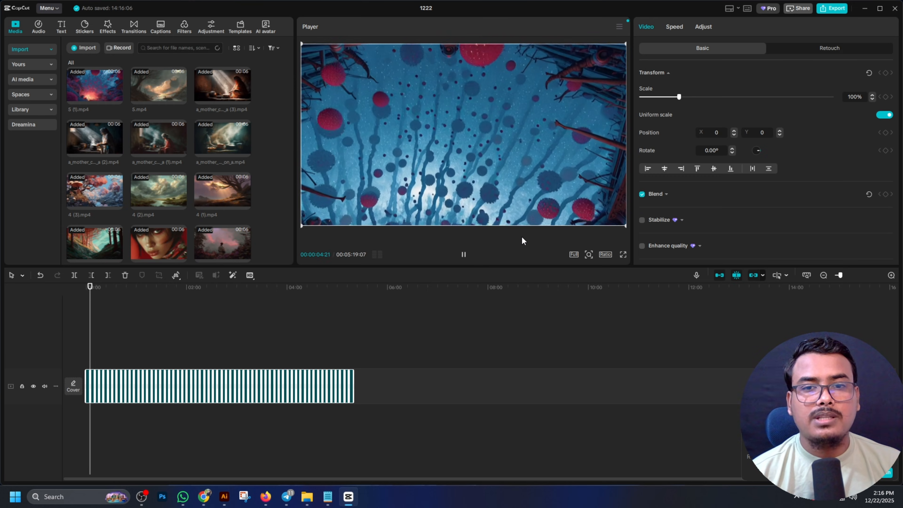
# Preview the assembled clips in full screen, pause playback, and put the CapCut window away.
pyautogui.click(626, 254)
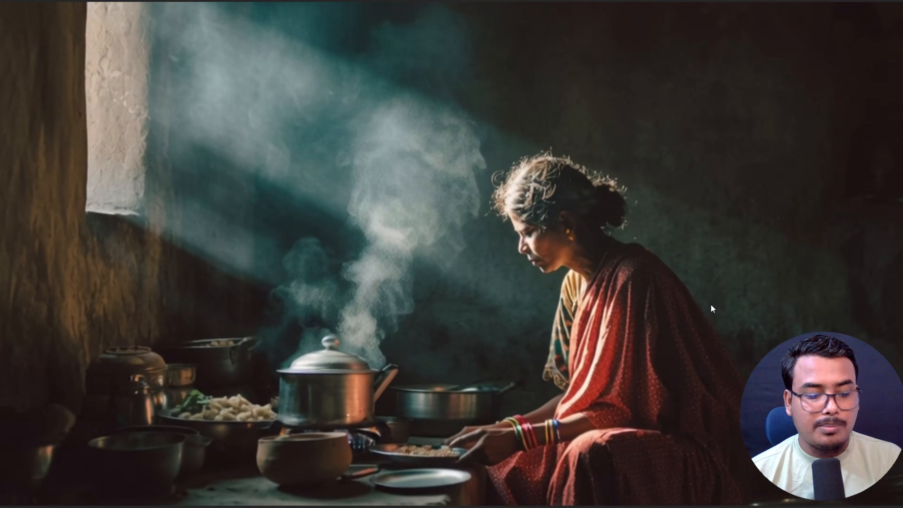
pyautogui.press('Escape')
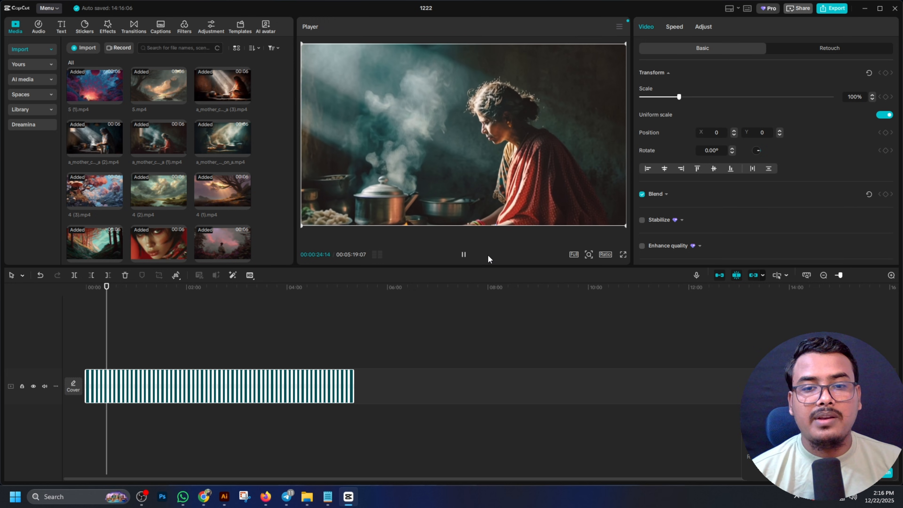
pyautogui.click(464, 255)
pyautogui.click(864, 8)
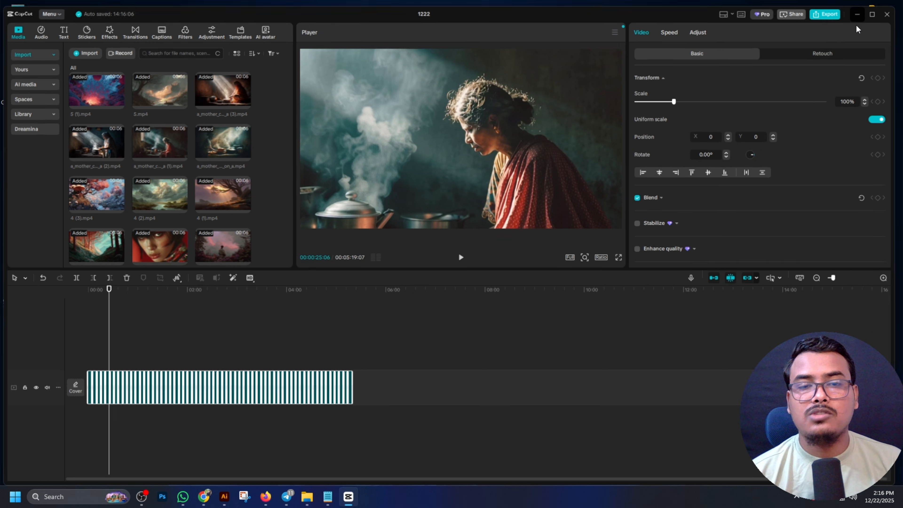
# Switch back to Chrome and look through the generated videos on the Meta AI media page.
pyautogui.click(209, 500)
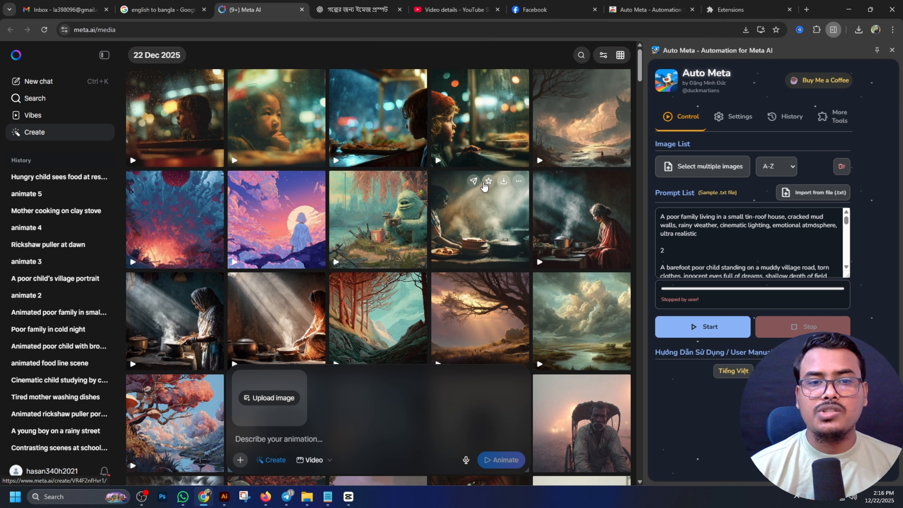
pyautogui.scroll(-9, 470, 183)
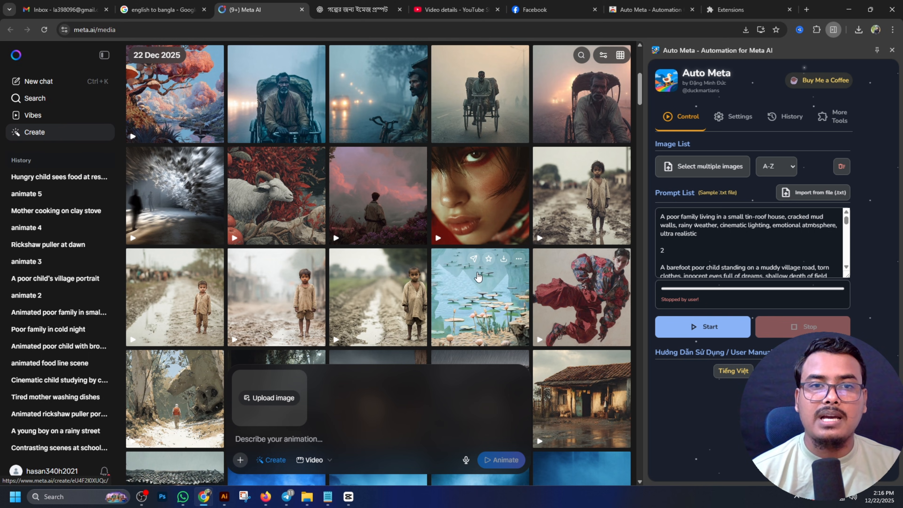
pyautogui.scroll(5, 480, 277)
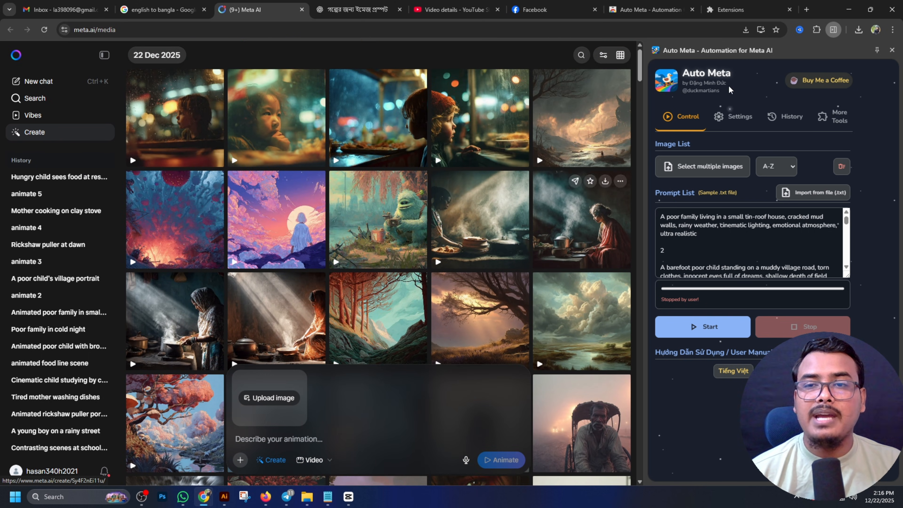
# Show the Auto Meta - Automation for Meta AI page in the Chrome Web Store and briefly highlight the extension's title.
pyautogui.click(650, 10)
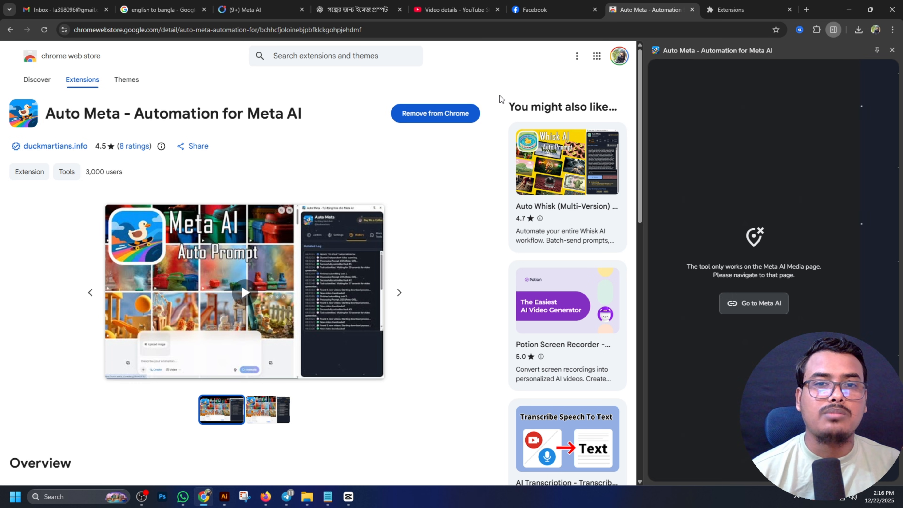
pyautogui.moveTo(47, 113); pyautogui.dragTo(335, 121)
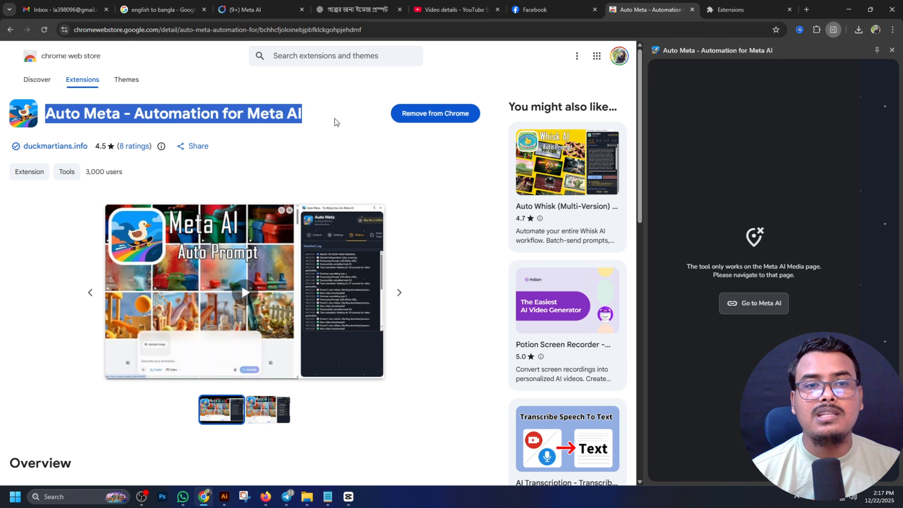
pyautogui.click(343, 136)
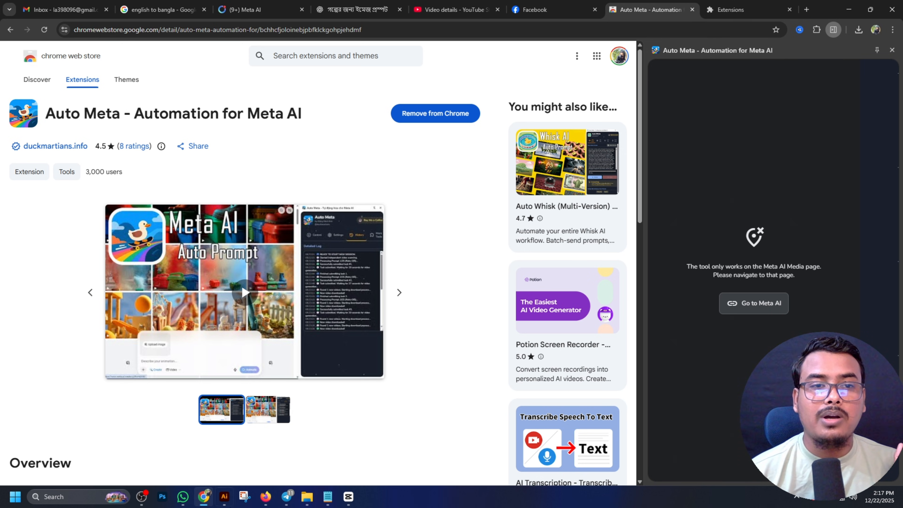
# Switch to Telegram to show the extension zip file in the Hasan Skill Zone channel, and return to the Meta AI media page.
pyautogui.click(289, 499)
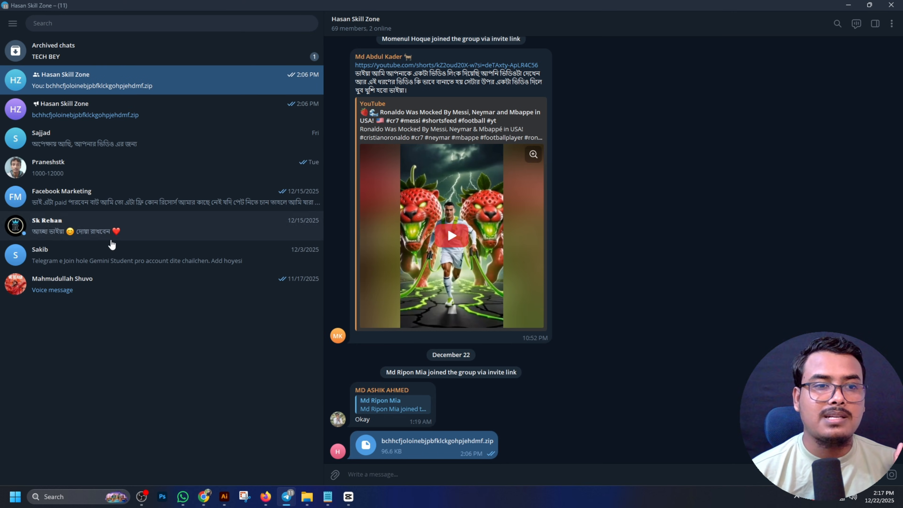
pyautogui.click(88, 115)
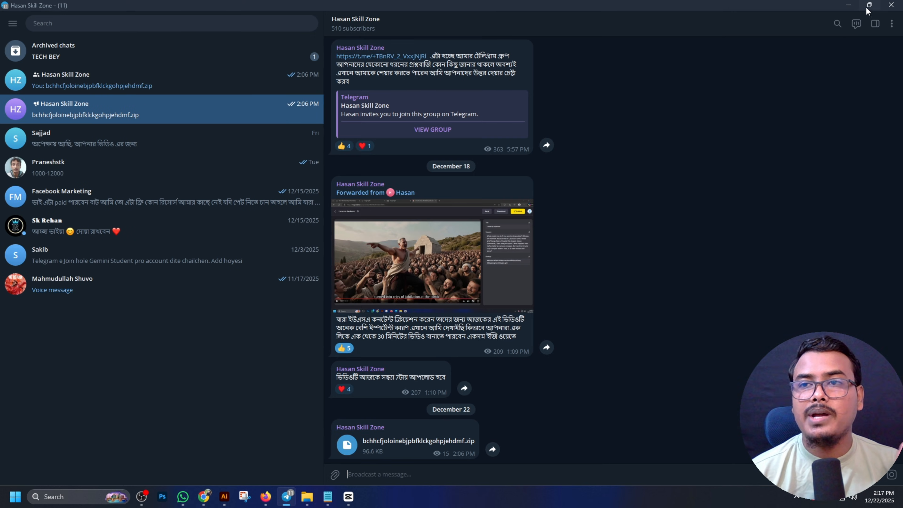
pyautogui.click(848, 5)
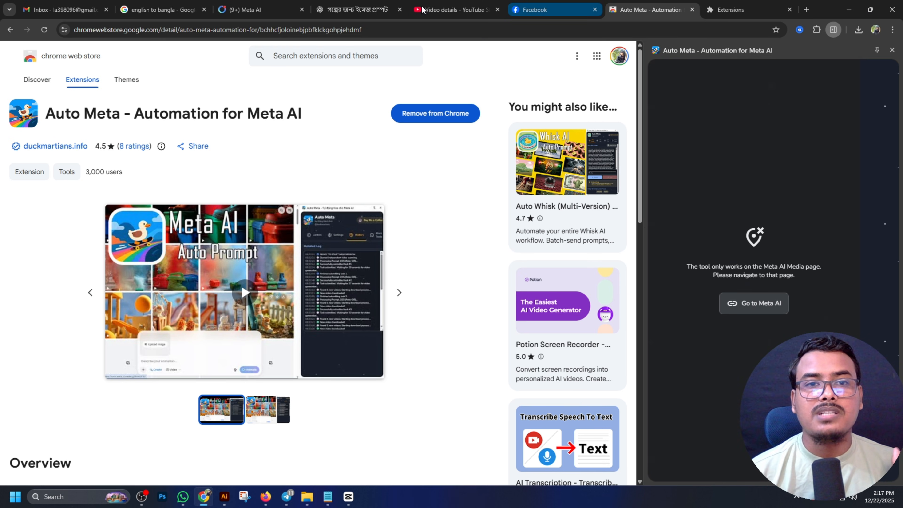
pyautogui.click(249, 9)
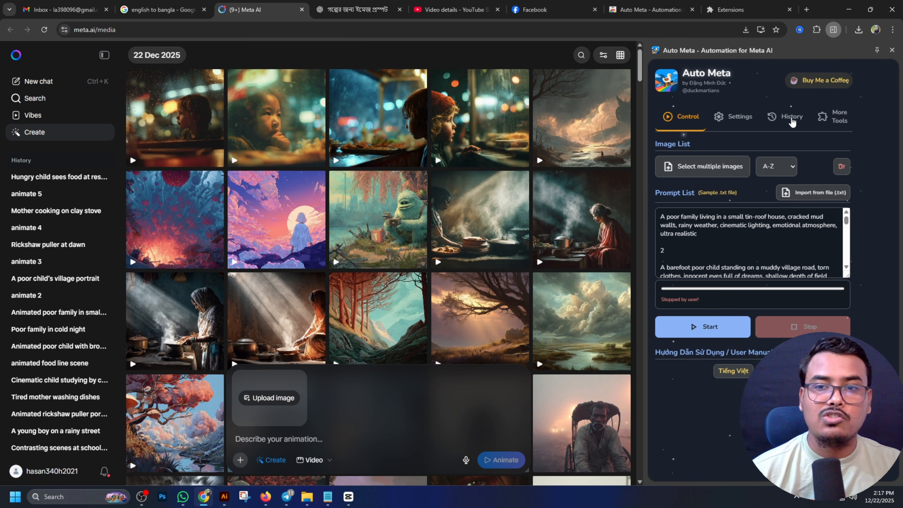